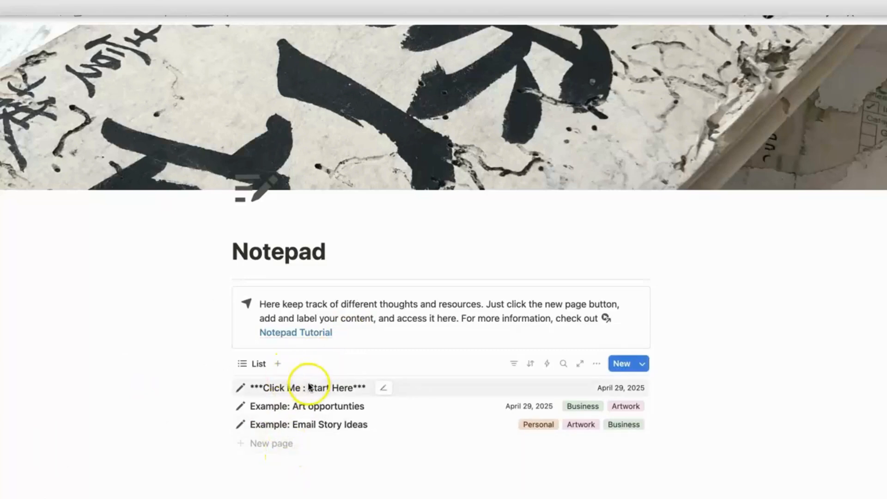
Add a blank page to the Notepad list, open it in side peek and close the preview
{"action": "left_click", "coordinate": [294, 443]}
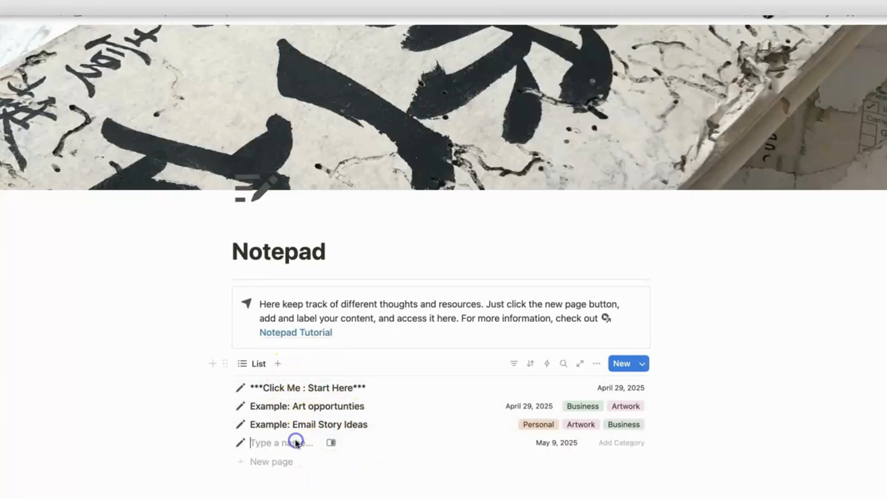
{"action": "left_click", "coordinate": [402, 484]}
{"action": "left_click", "coordinate": [312, 444]}
{"action": "left_click", "coordinate": [330, 443]}
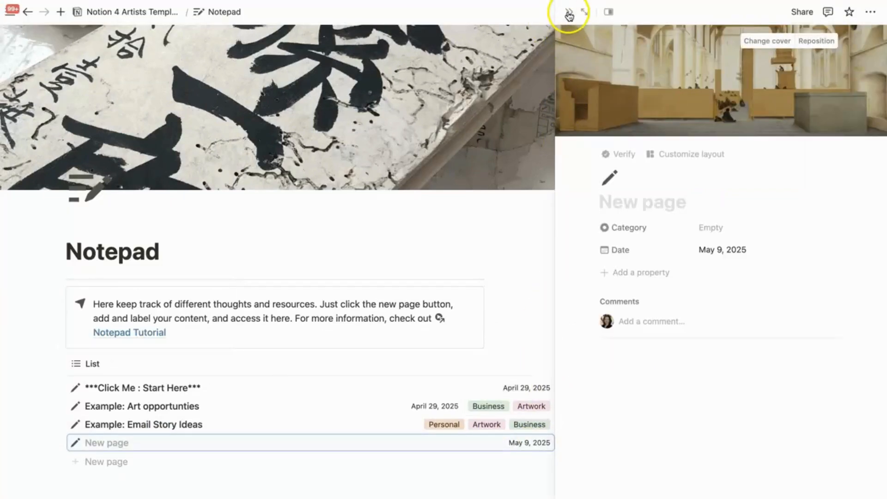
{"action": "left_click", "coordinate": [568, 14]}
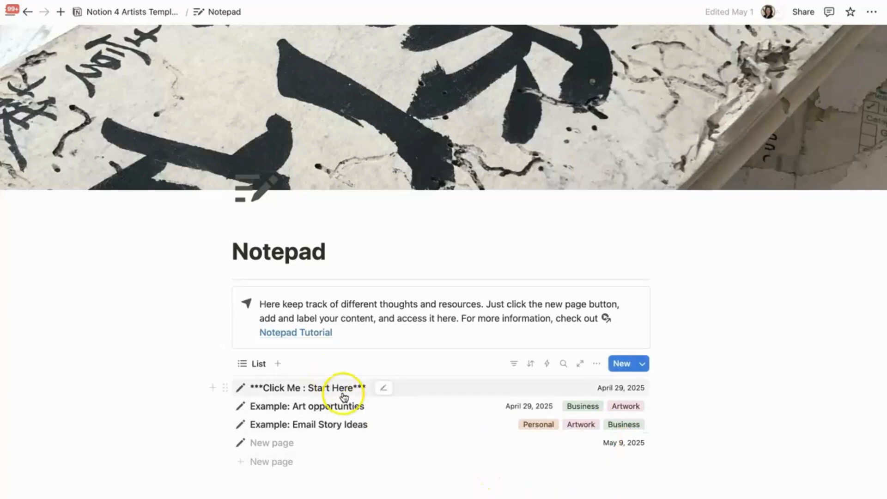
Open the "***Click Me : Start Here***" note as a full page and read its instructions on customizing tags
{"action": "left_click", "coordinate": [385, 391]}
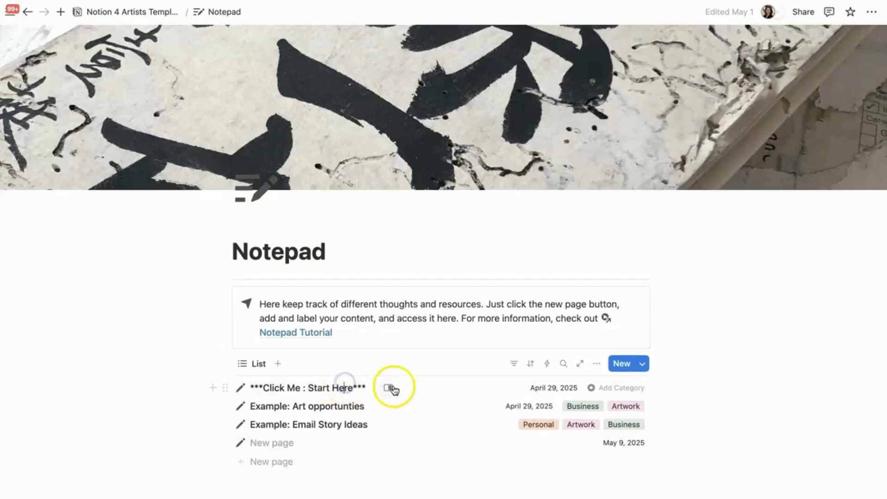
{"action": "left_click", "coordinate": [391, 389]}
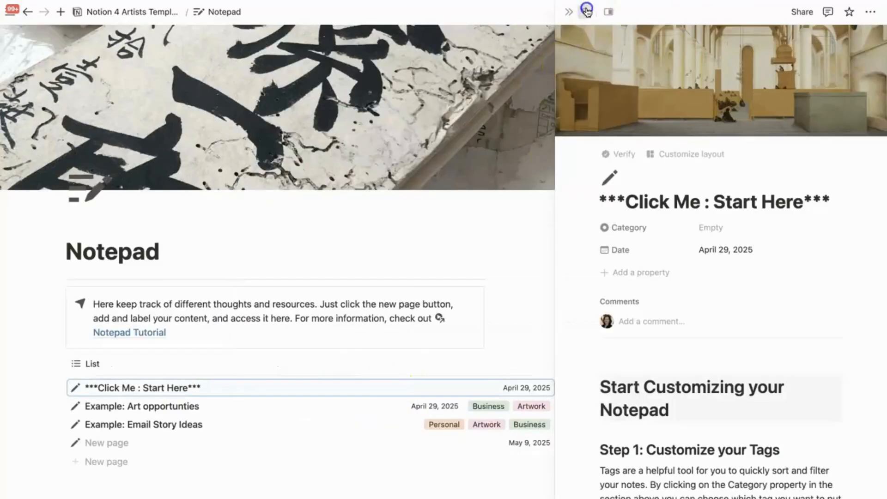
{"action": "left_click", "coordinate": [585, 9]}
{"action": "scroll", "coordinate": [554, 234], "scroll_direction": "down", "scroll_amount": 2}
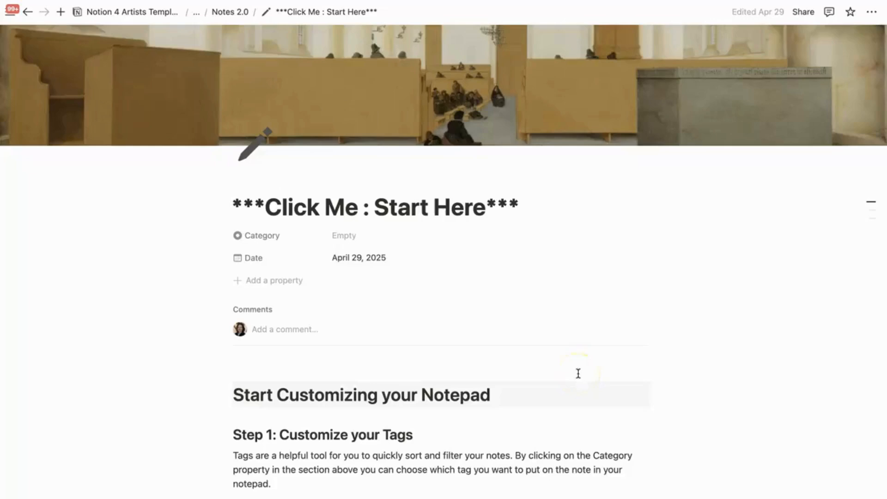
{"action": "scroll", "coordinate": [578, 373], "scroll_direction": "down", "scroll_amount": 2}
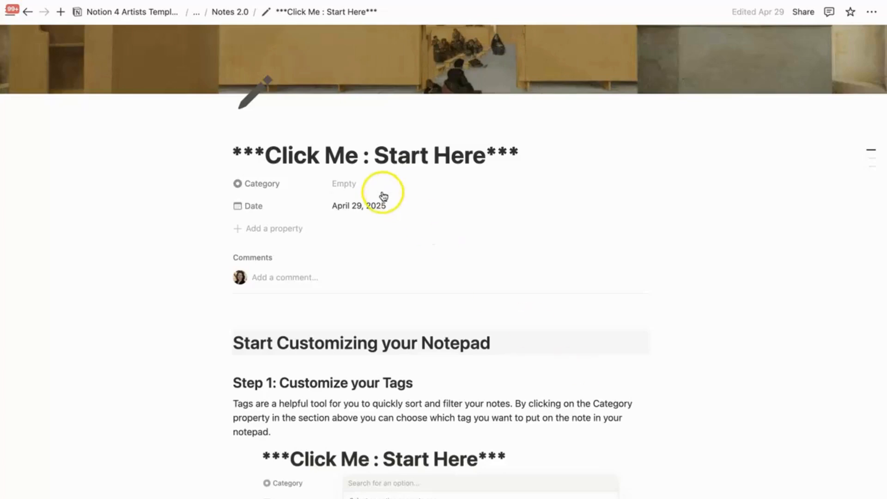
{"action": "scroll", "coordinate": [460, 303], "scroll_direction": "down", "scroll_amount": 3}
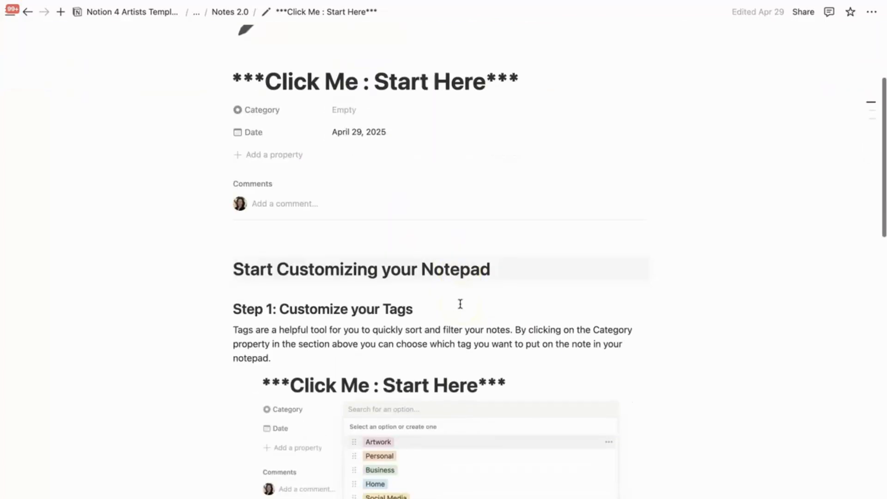
{"action": "scroll", "coordinate": [459, 303], "scroll_direction": "up", "scroll_amount": 3}
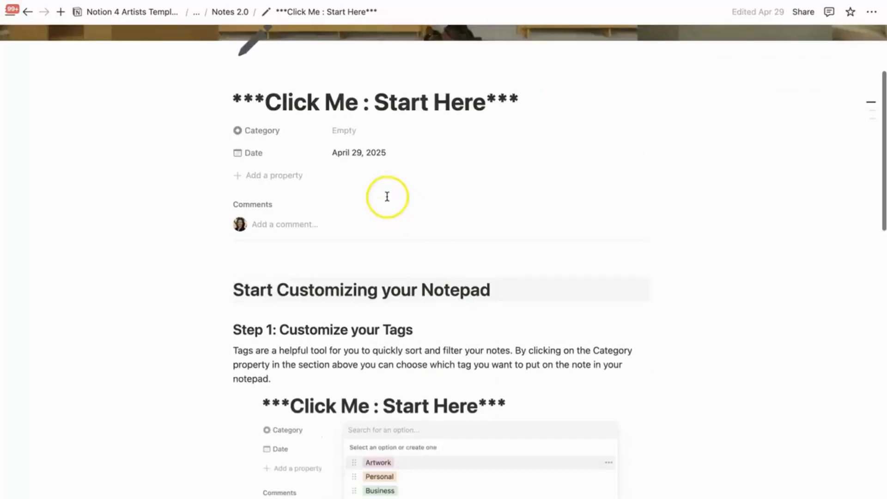
In the note's Category options, rename the Artwork tag to "Studio Practice" and set its color to Green
{"action": "left_click", "coordinate": [361, 137]}
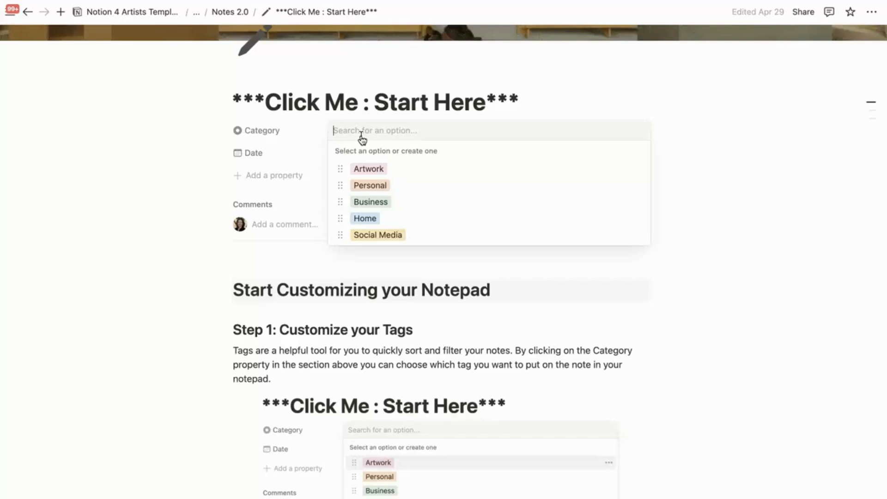
{"action": "mouse_move", "coordinate": [382, 174]}
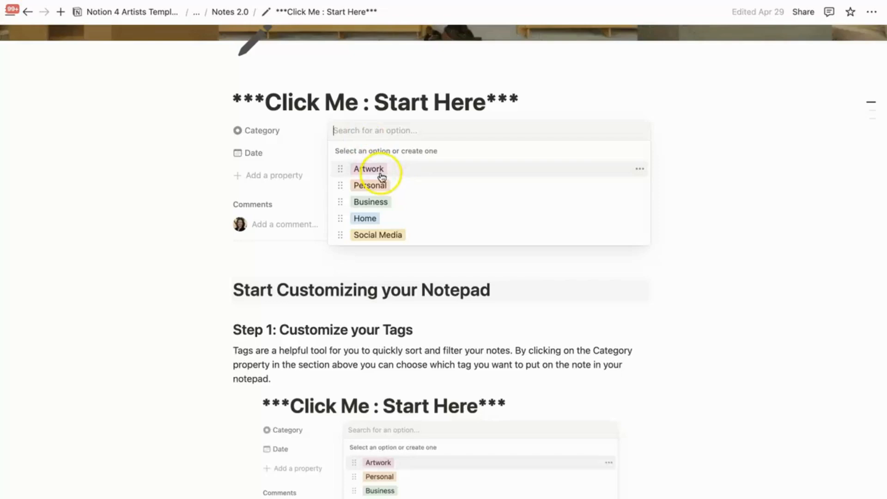
{"action": "left_click", "coordinate": [642, 171]}
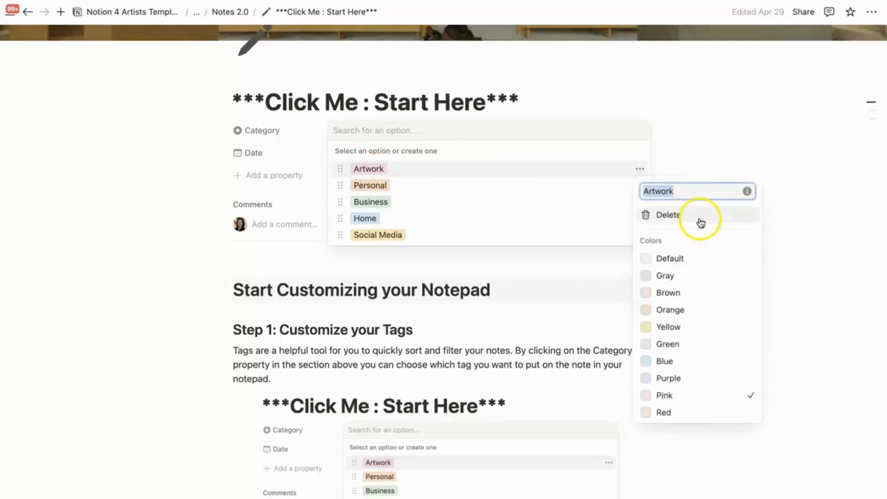
{"action": "key", "text": "Right"}
{"action": "key", "text": "BackSpace"}
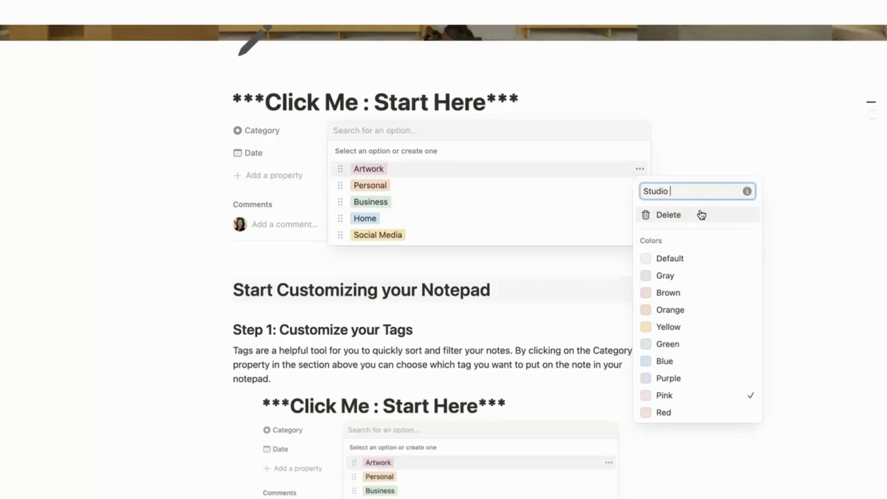
{"action": "type", "text": "Studio Practice"}
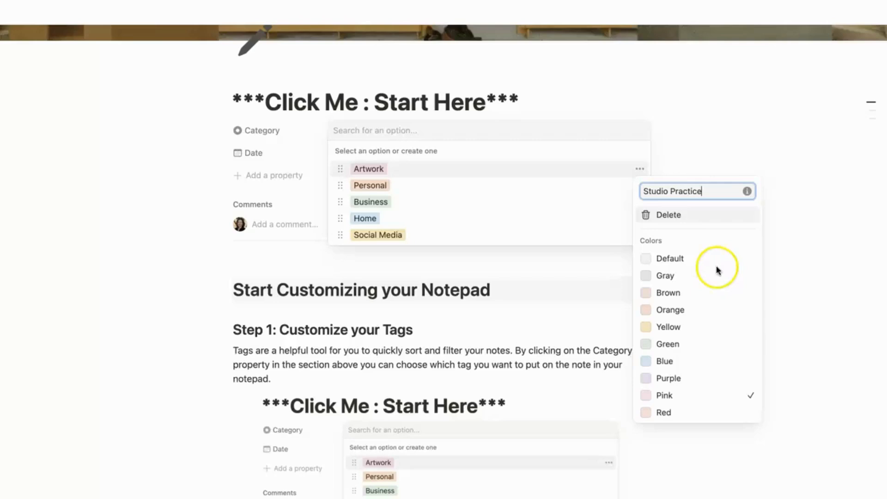
{"action": "left_click", "coordinate": [702, 349]}
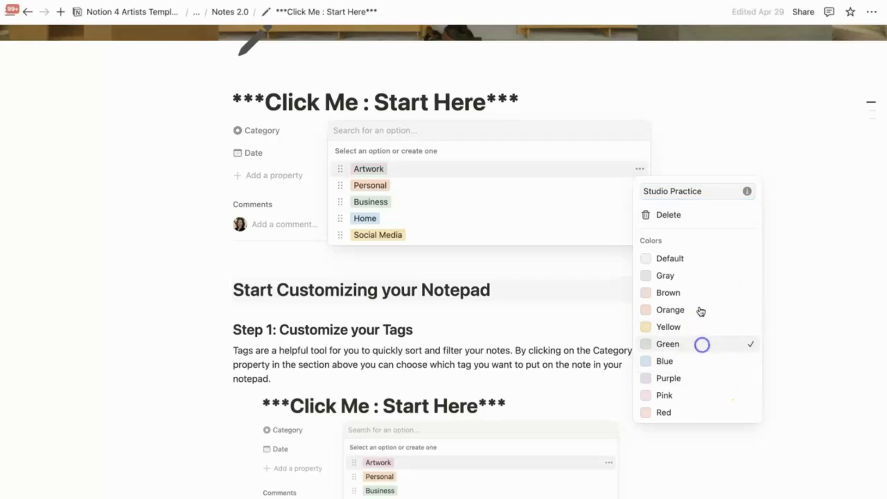
{"action": "left_click", "coordinate": [695, 148]}
Rename the Studio Practice tag to "Artwork"
{"action": "left_click", "coordinate": [641, 171]}
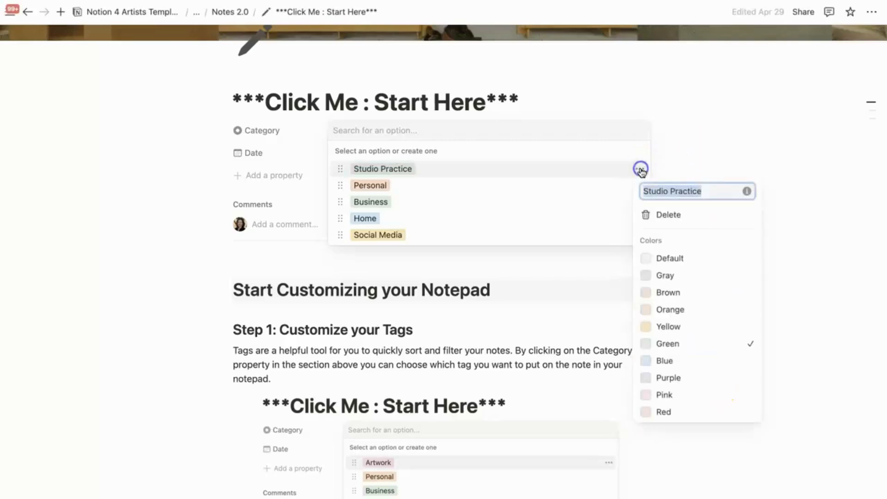
{"action": "type", "text": "Art"}
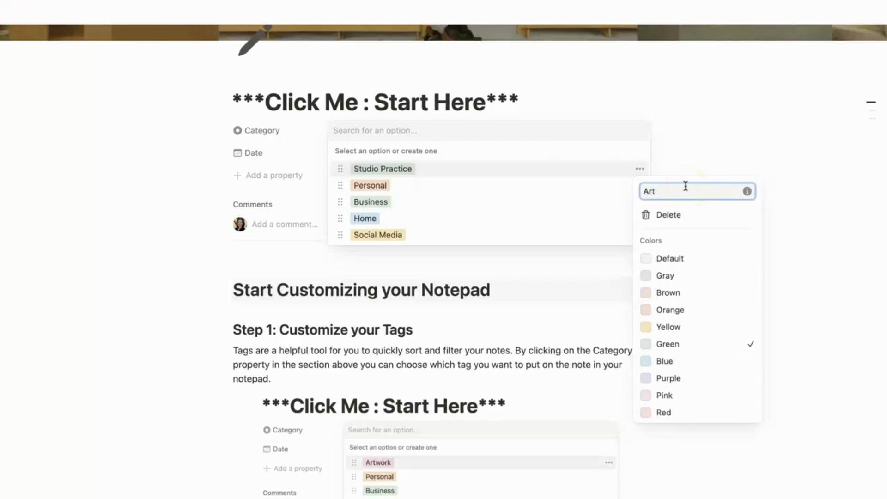
{"action": "type", "text": "work"}
{"action": "left_click", "coordinate": [687, 118]}
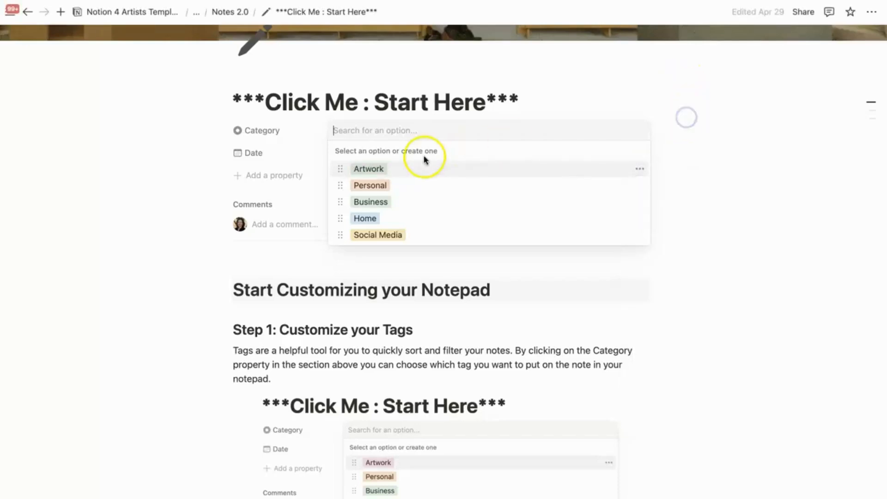
Create a "Future Plans" option in the Category property and remove it from the note
{"action": "left_click", "coordinate": [418, 132]}
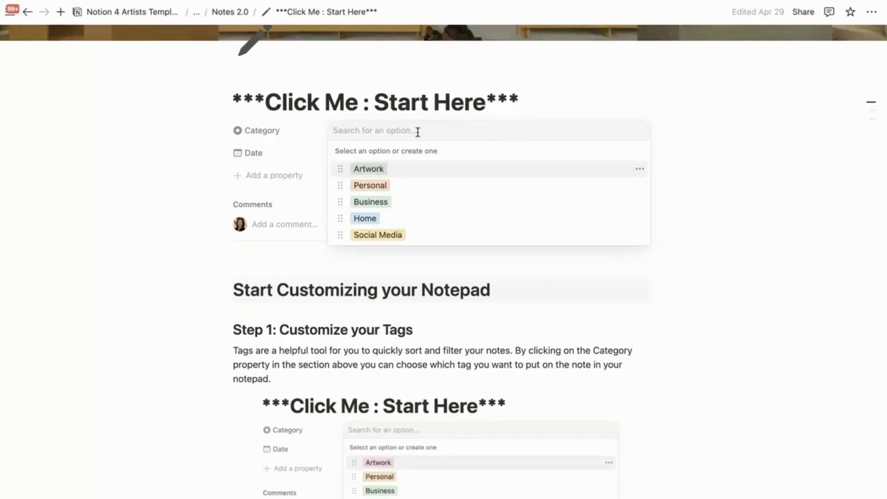
{"action": "type", "text": "Future Plans"}
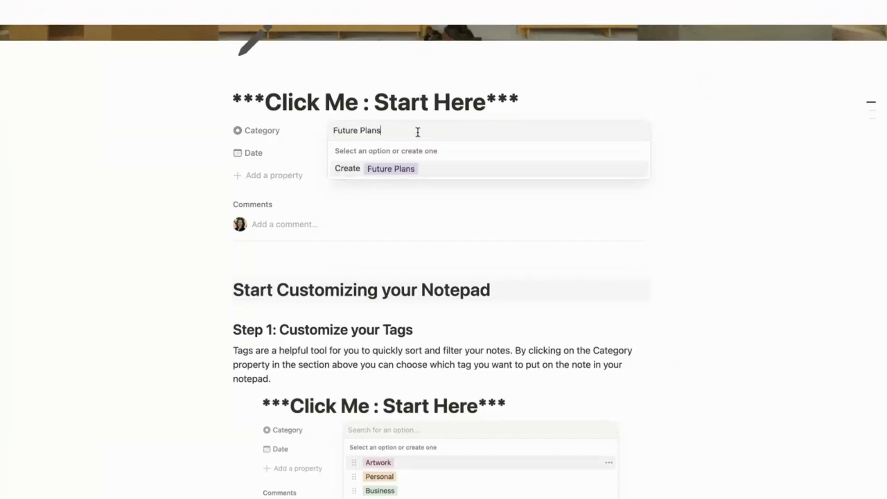
{"action": "key", "text": "Return"}
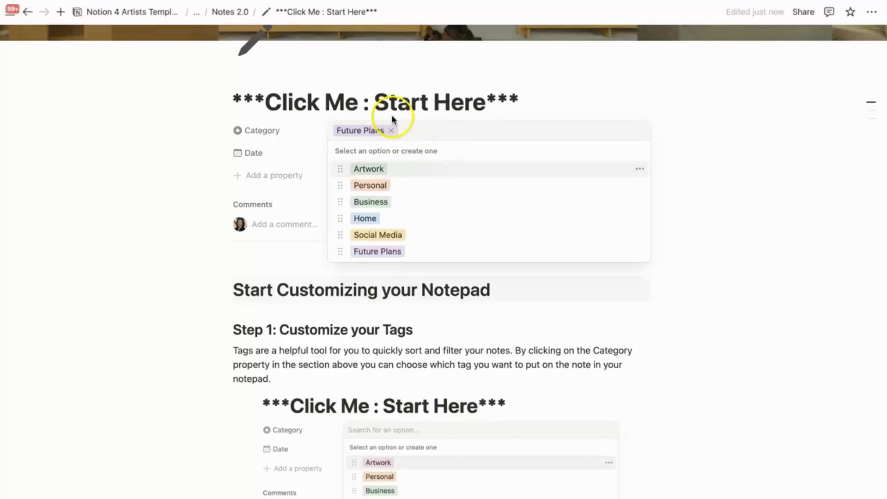
{"action": "left_click", "coordinate": [392, 131]}
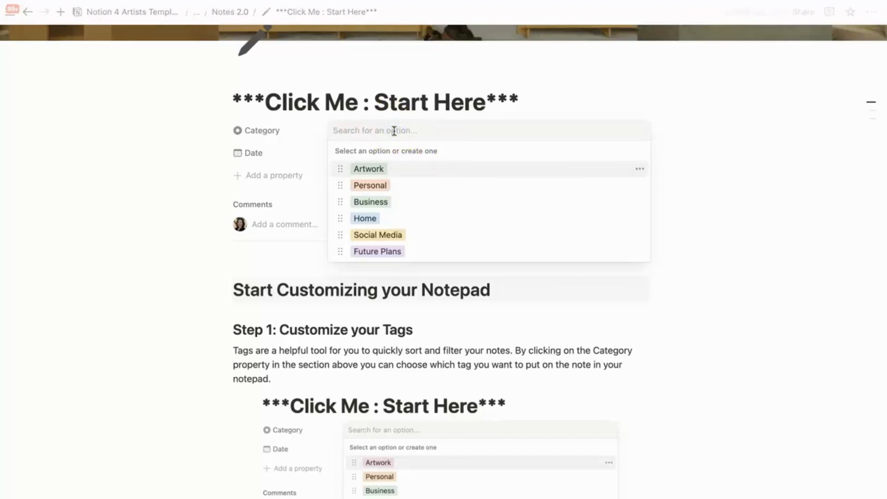
Create a "Finances" option in the Category property and remove it from the note
{"action": "type", "text": "Finances"}
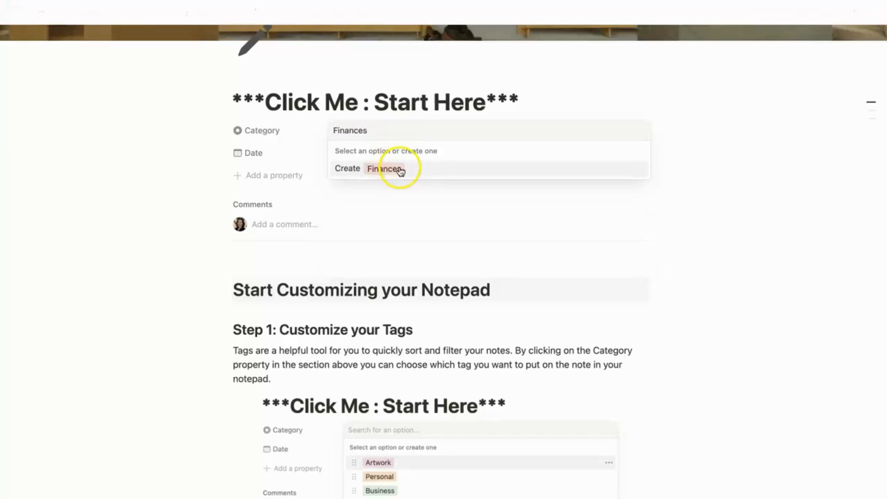
{"action": "left_click", "coordinate": [381, 169]}
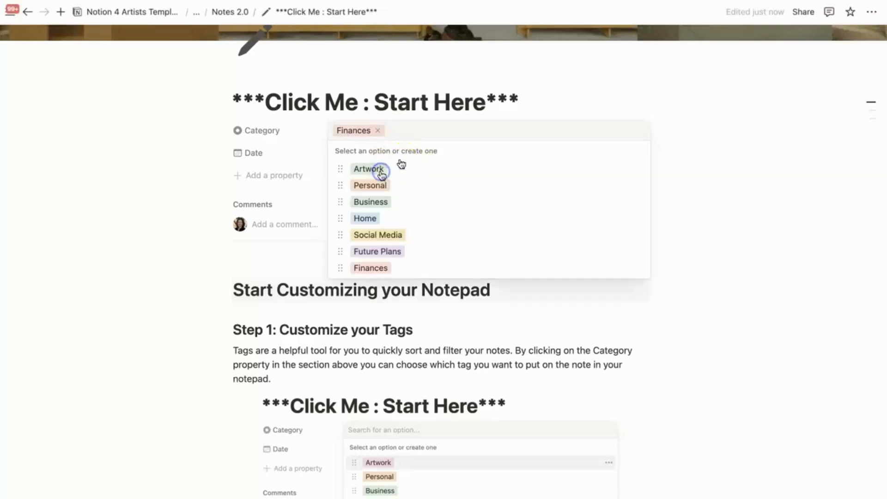
{"action": "left_click", "coordinate": [379, 133]}
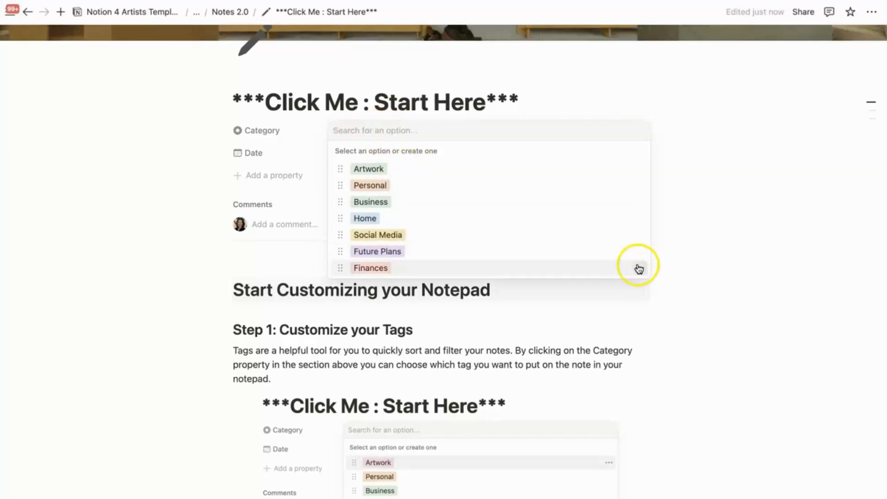
Delete the Finances option from the Category property
{"action": "left_click", "coordinate": [639, 268]}
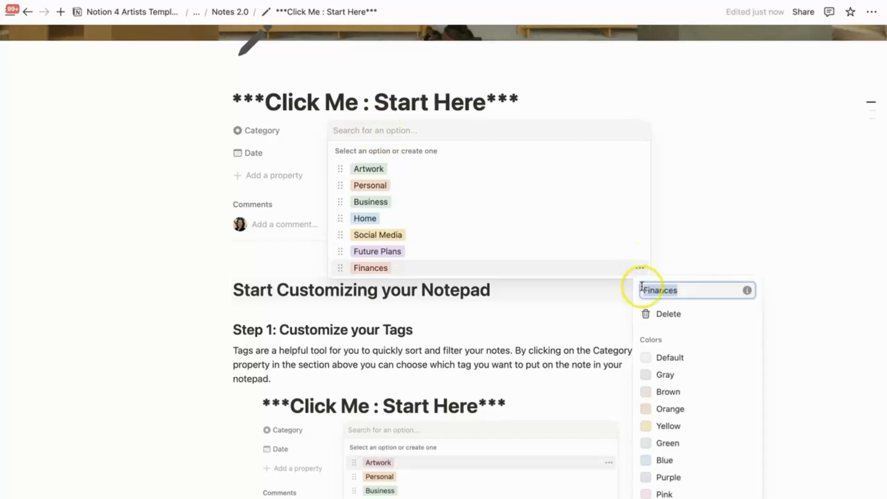
{"action": "left_click", "coordinate": [671, 317]}
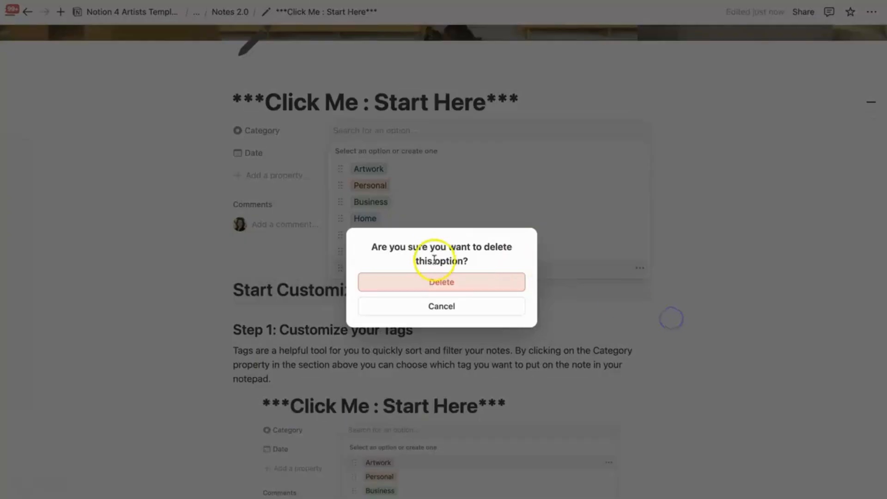
{"action": "left_click", "coordinate": [442, 281]}
Delete the Future Plans option from the Category property and close the option list
{"action": "left_click", "coordinate": [640, 251]}
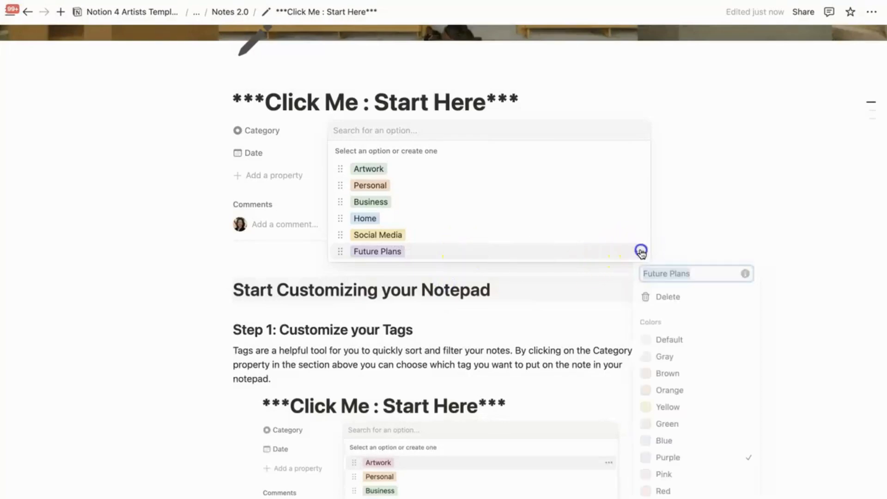
{"action": "left_click", "coordinate": [697, 298]}
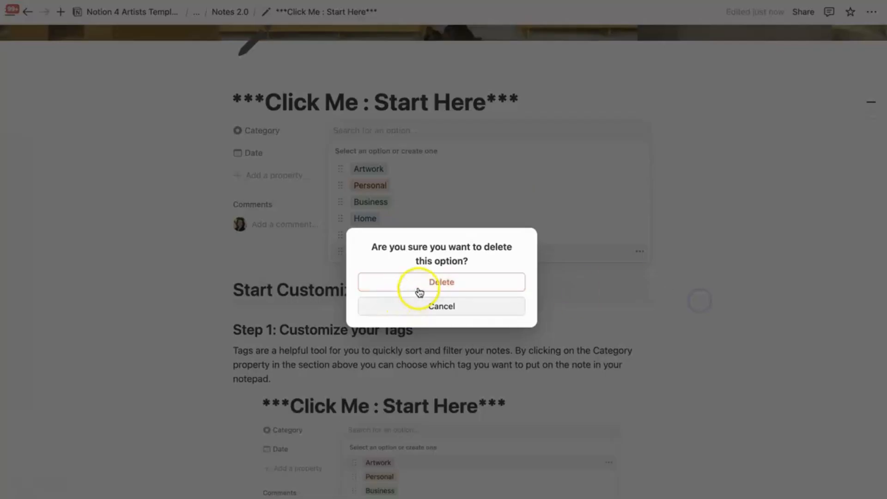
{"action": "left_click", "coordinate": [419, 291]}
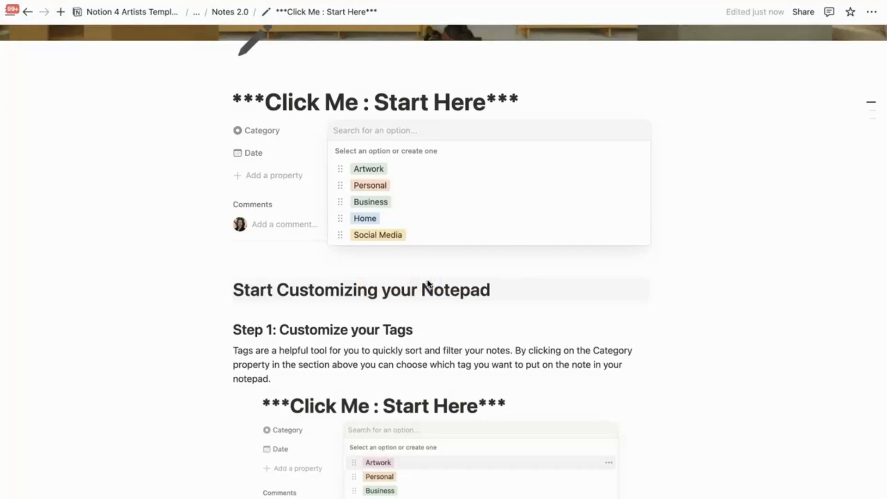
{"action": "left_click", "coordinate": [218, 150]}
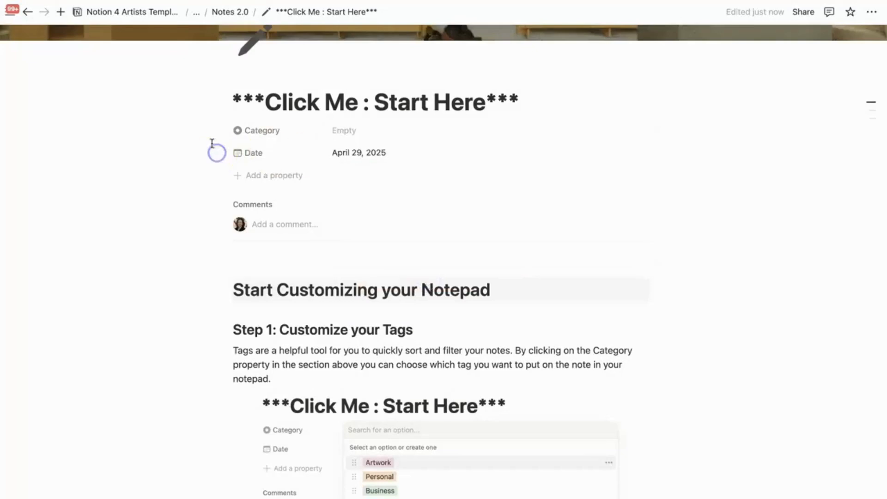
Return to the Notepad page and add a new unnamed List view to its database
{"action": "left_click", "coordinate": [29, 15]}
{"action": "left_click", "coordinate": [567, 17]}
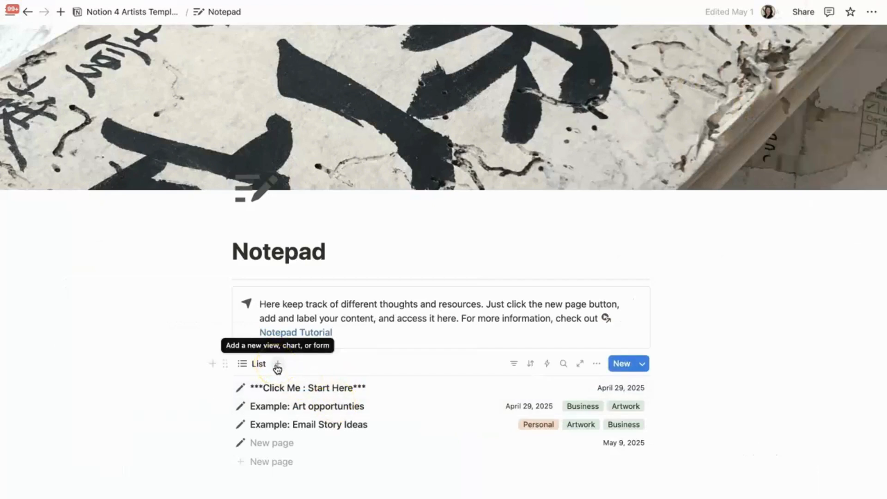
{"action": "left_click", "coordinate": [277, 364]}
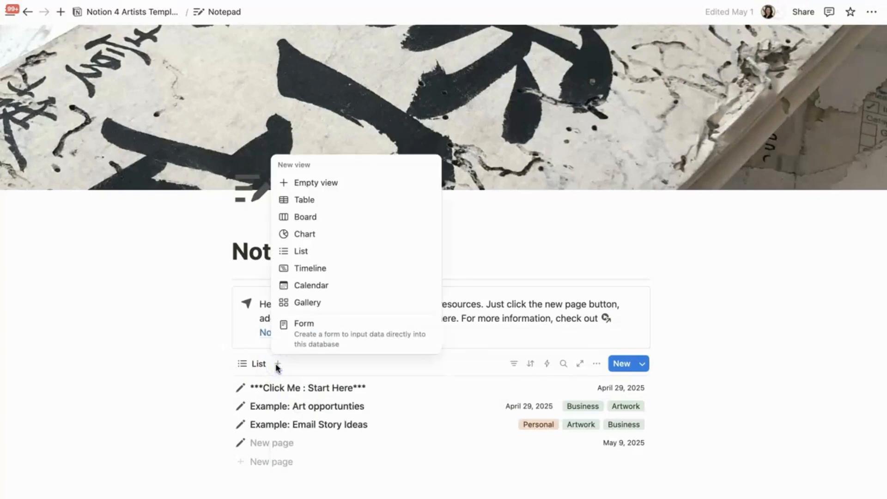
{"action": "left_click", "coordinate": [317, 251]}
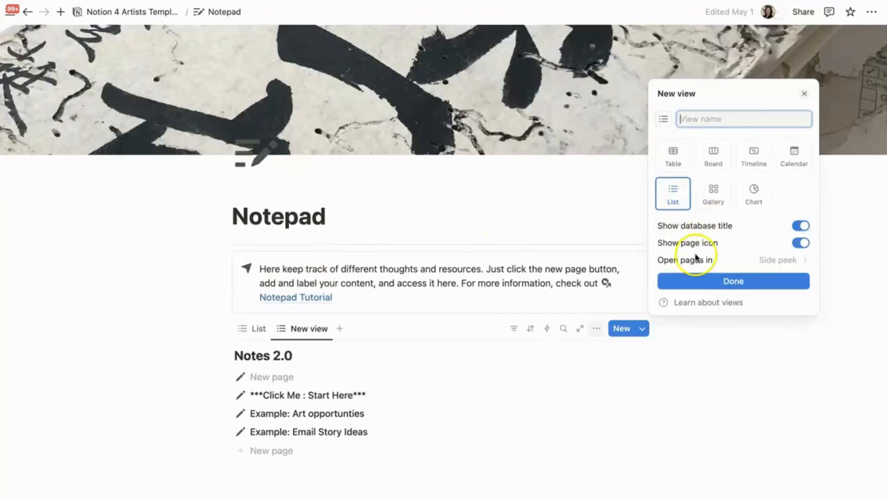
{"action": "left_click", "coordinate": [721, 280]}
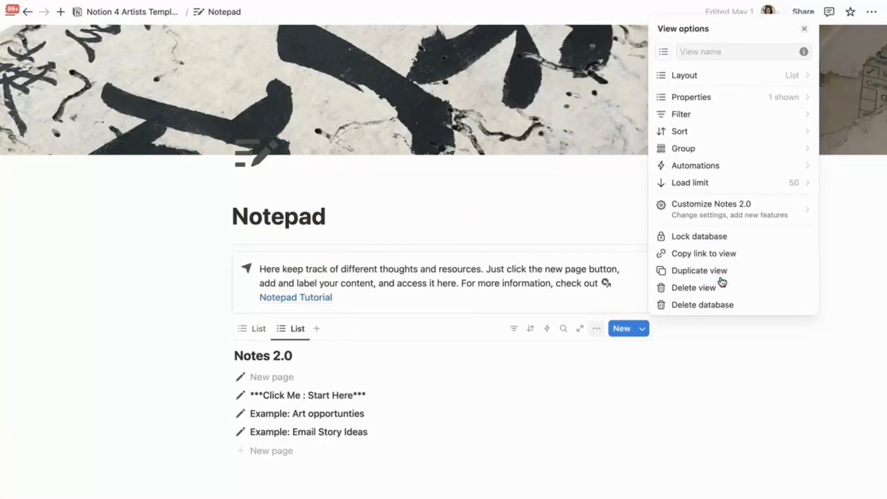
Filter the new List view to notes whose Category contains Personal, and compare it with the original List view
{"action": "left_click", "coordinate": [723, 112]}
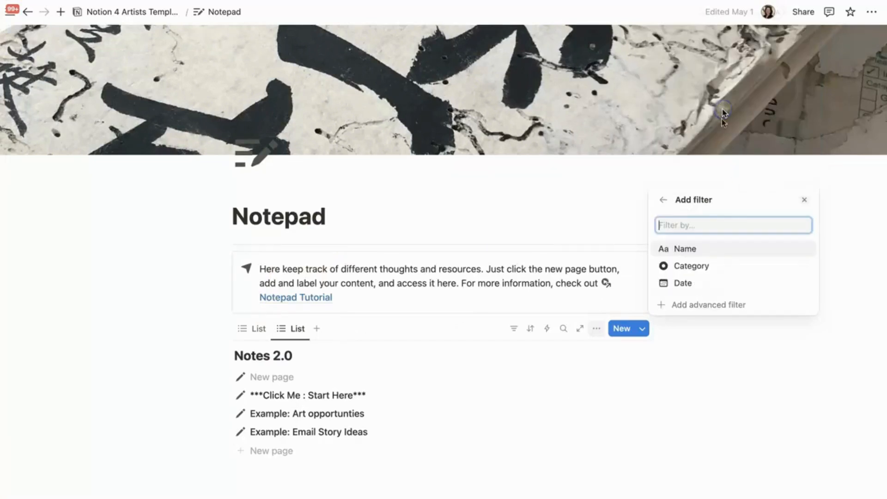
{"action": "left_click", "coordinate": [702, 263]}
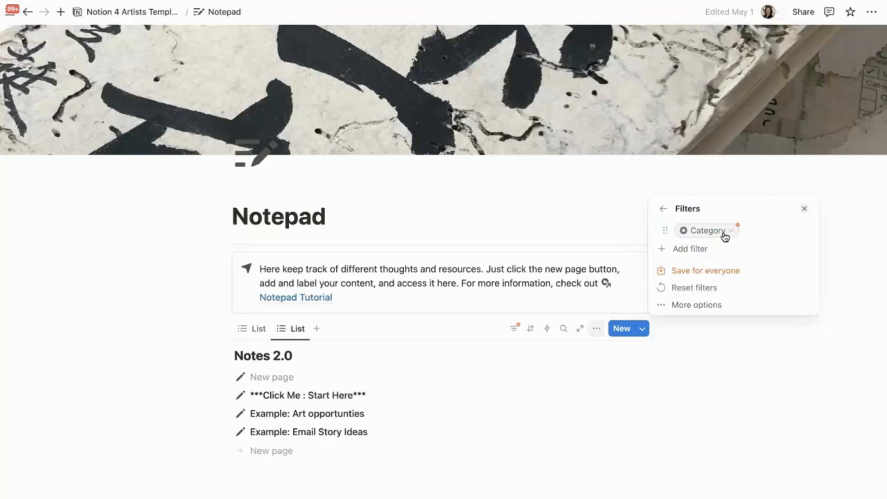
{"action": "left_click", "coordinate": [732, 231]}
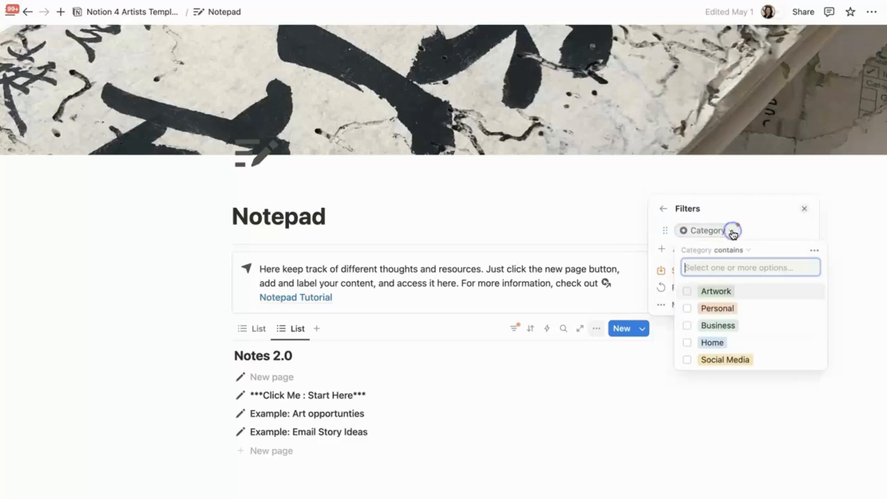
{"action": "left_click", "coordinate": [730, 309]}
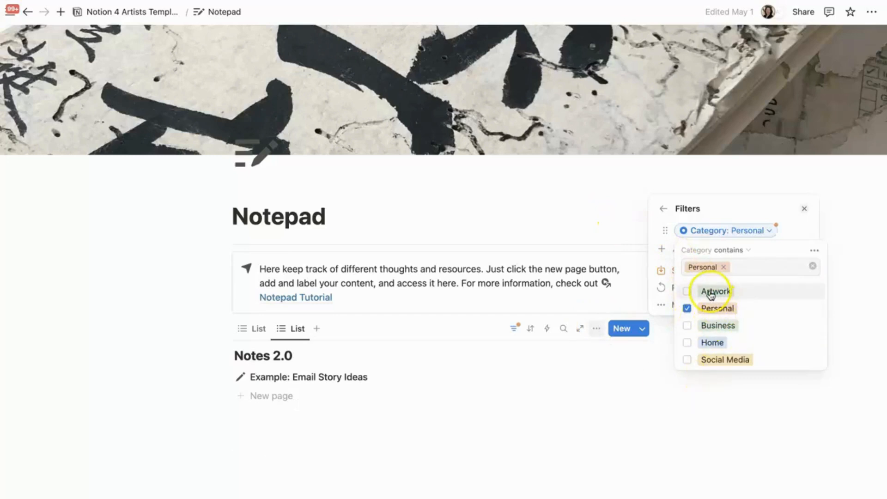
{"action": "left_click", "coordinate": [543, 309]}
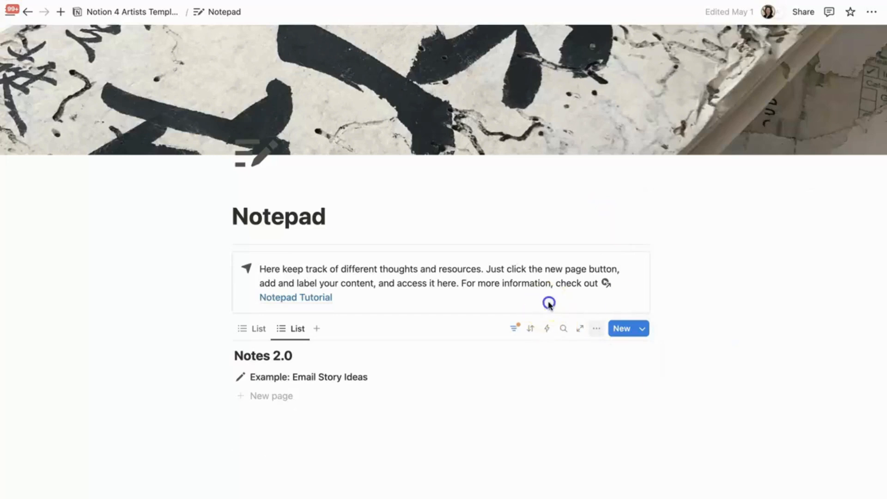
{"action": "left_click", "coordinate": [255, 333]}
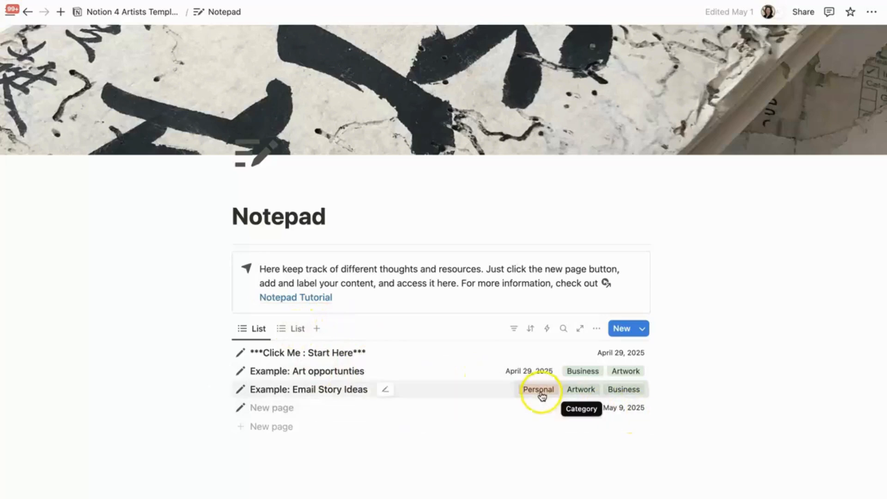
{"action": "left_click", "coordinate": [295, 331]}
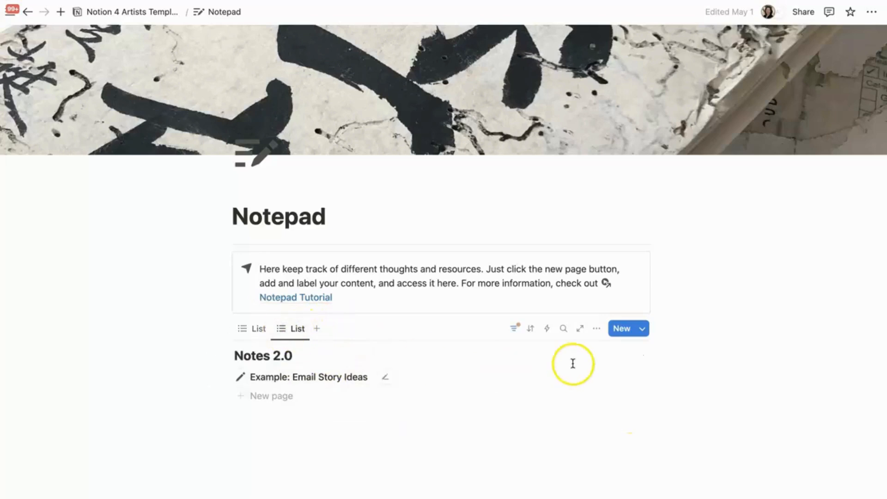
Name the filtered List view "Personal" and close its view options
{"action": "left_click", "coordinate": [597, 329]}
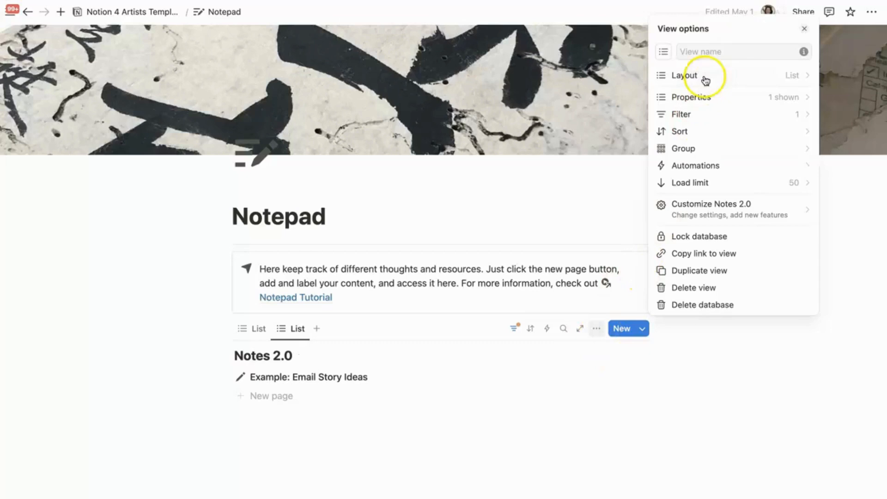
{"action": "left_click", "coordinate": [732, 53]}
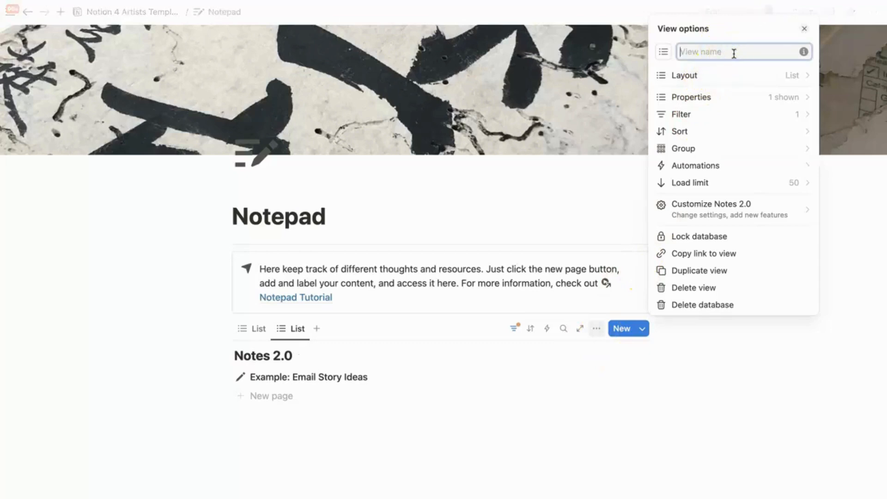
{"action": "type", "text": "Per"}
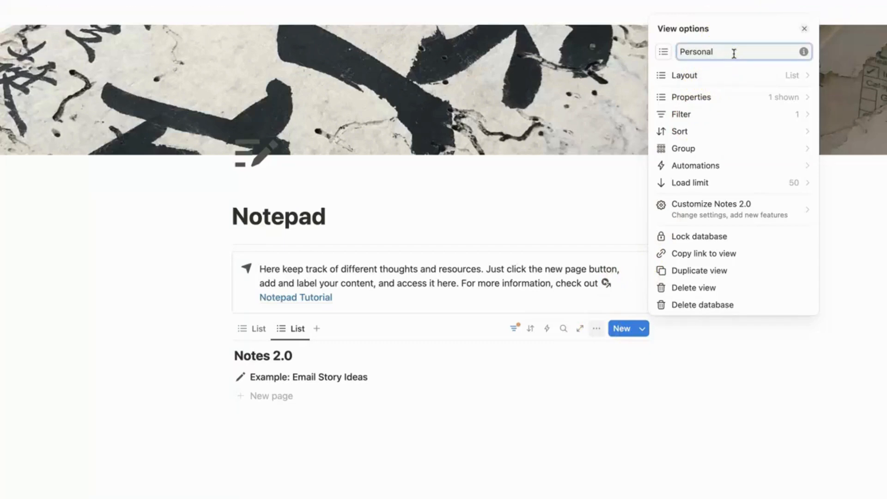
{"action": "type", "text": "sonal"}
{"action": "left_click", "coordinate": [414, 330]}
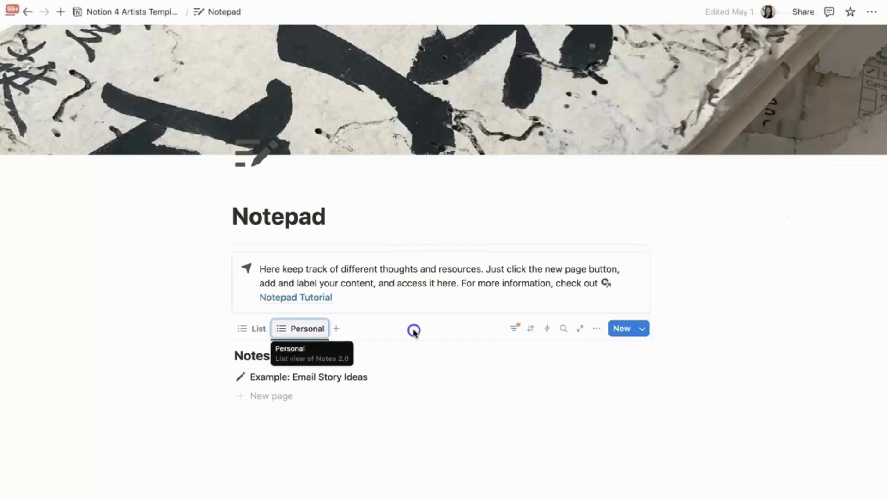
Delete the Personal view from the Notepad database
{"action": "left_click", "coordinate": [308, 332]}
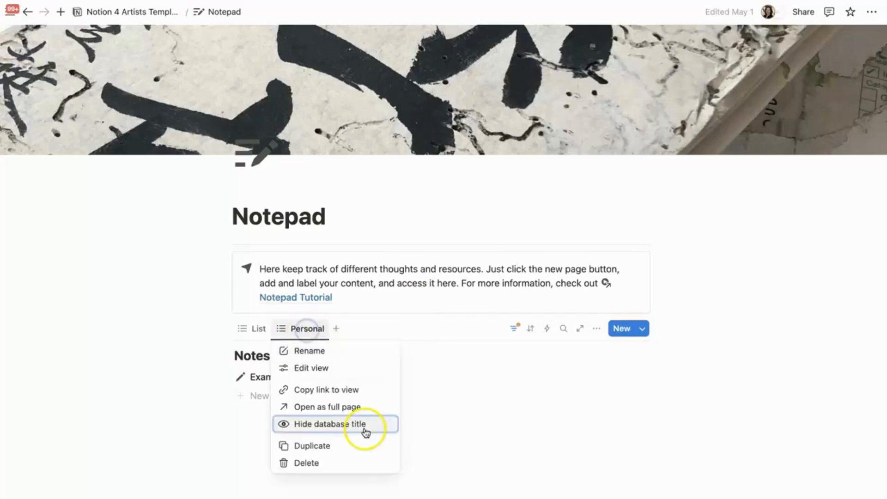
{"action": "left_click", "coordinate": [344, 466]}
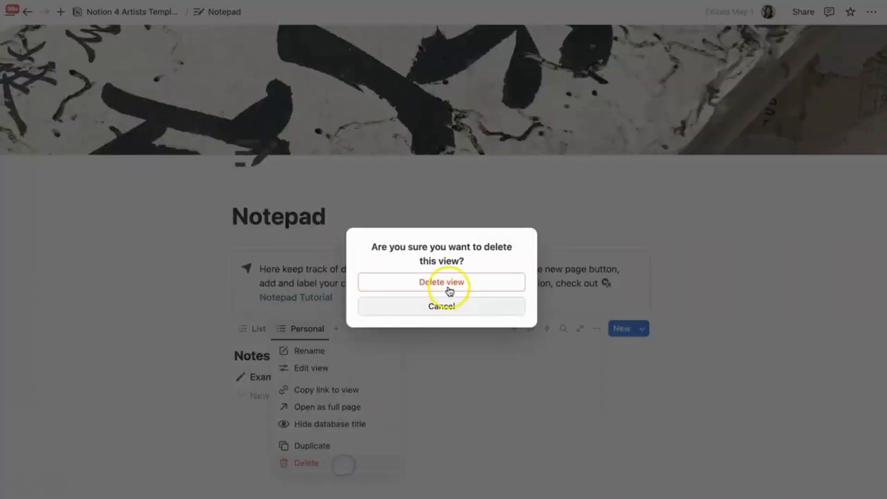
{"action": "left_click", "coordinate": [448, 285]}
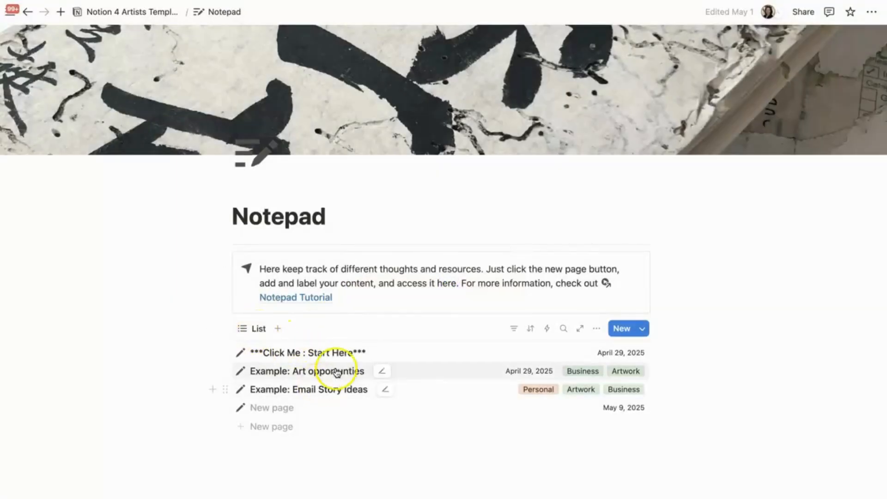
Open the "***Click Me : Start Here***" note as a full page and examine its instructions for customizing tags
{"action": "left_click", "coordinate": [384, 355]}
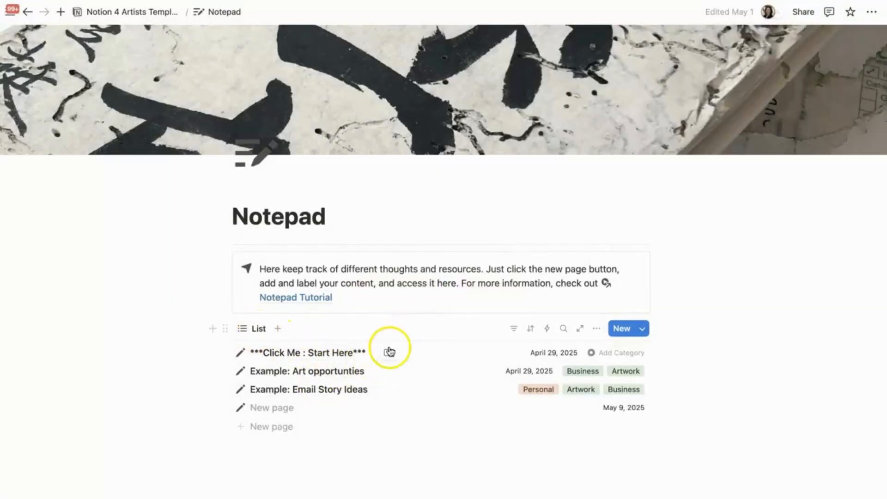
{"action": "left_click", "coordinate": [384, 355]}
{"action": "left_click", "coordinate": [584, 11]}
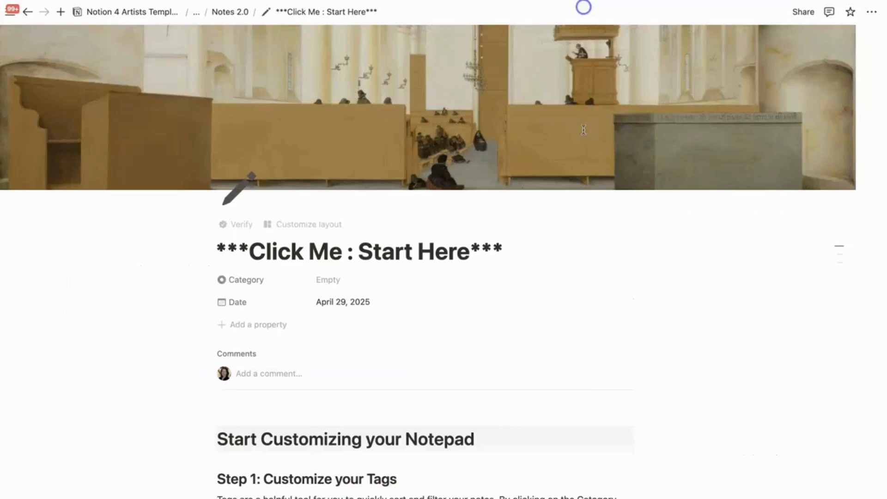
{"action": "scroll", "coordinate": [595, 323], "scroll_direction": "down", "scroll_amount": 7}
{"action": "scroll", "coordinate": [596, 323], "scroll_direction": "down", "scroll_amount": 4}
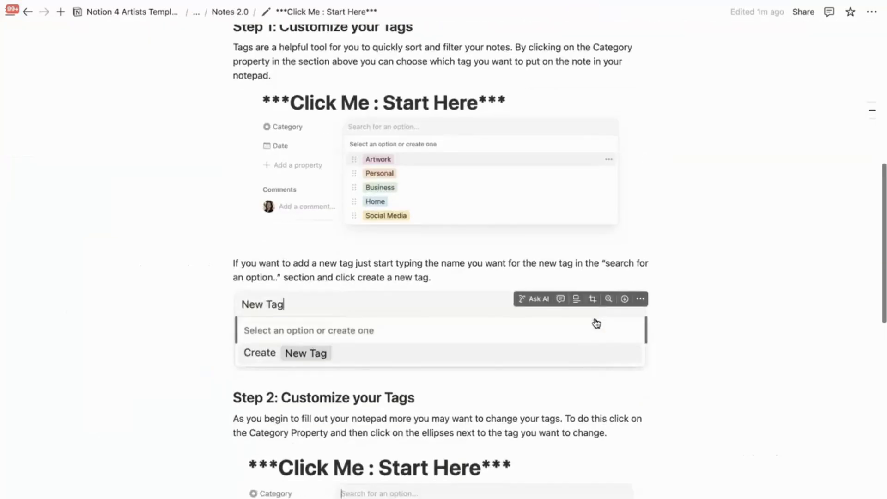
{"action": "scroll", "coordinate": [596, 323], "scroll_direction": "down", "scroll_amount": 15}
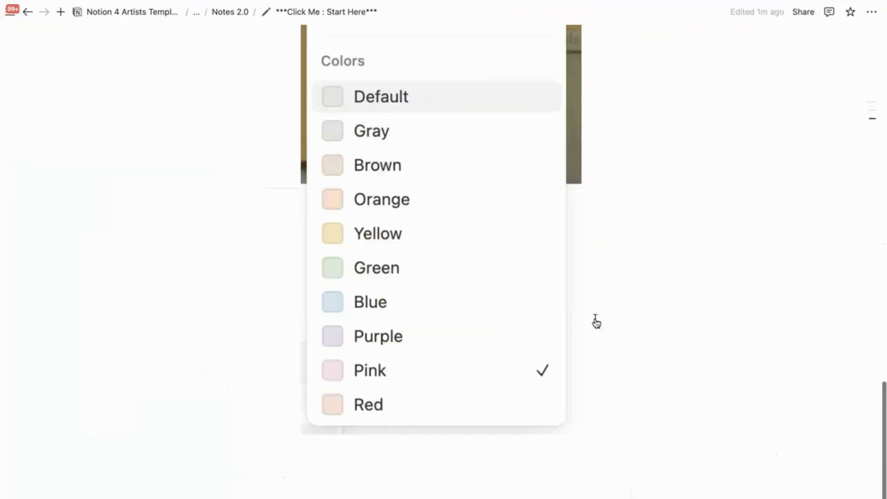
{"action": "scroll", "coordinate": [596, 322], "scroll_direction": "up", "scroll_amount": 20}
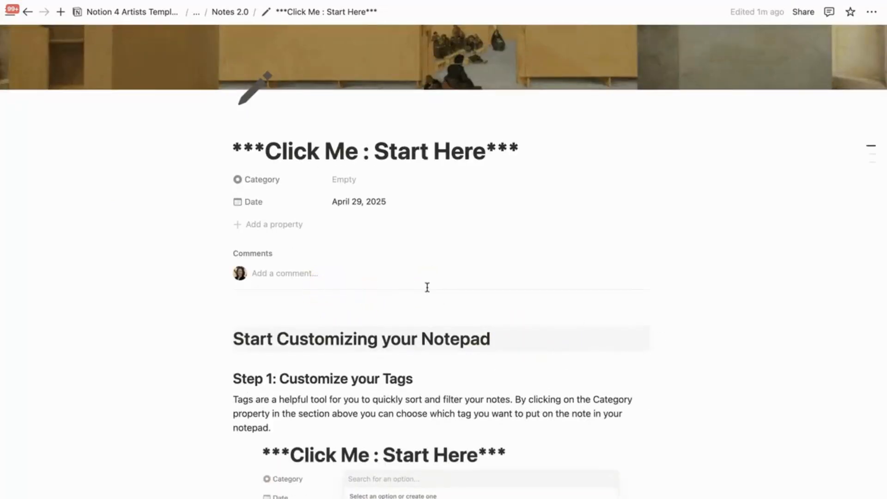
{"action": "scroll", "coordinate": [414, 296], "scroll_direction": "down", "scroll_amount": 10}
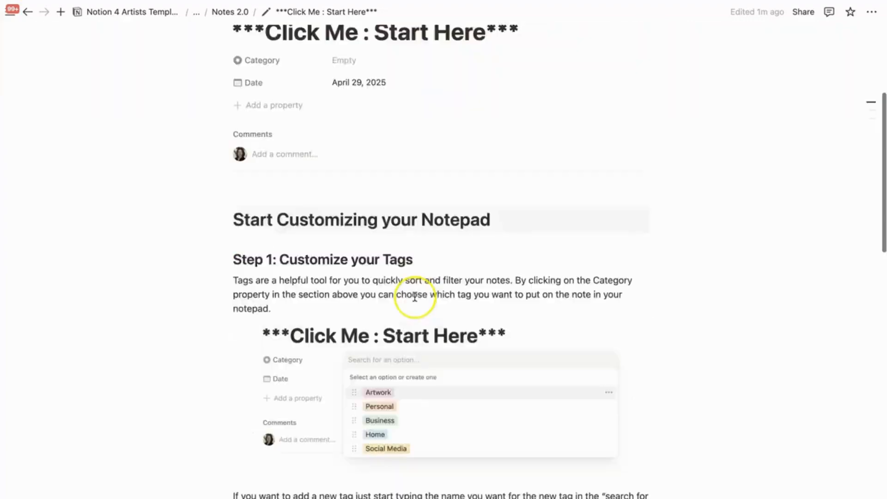
{"action": "scroll", "coordinate": [414, 292], "scroll_direction": "up", "scroll_amount": 10}
Return to the Notepad page and open the "Example: Art opportunties" note as a full page
{"action": "mouse_move", "coordinate": [45, 26]}
{"action": "left_click", "coordinate": [28, 12]}
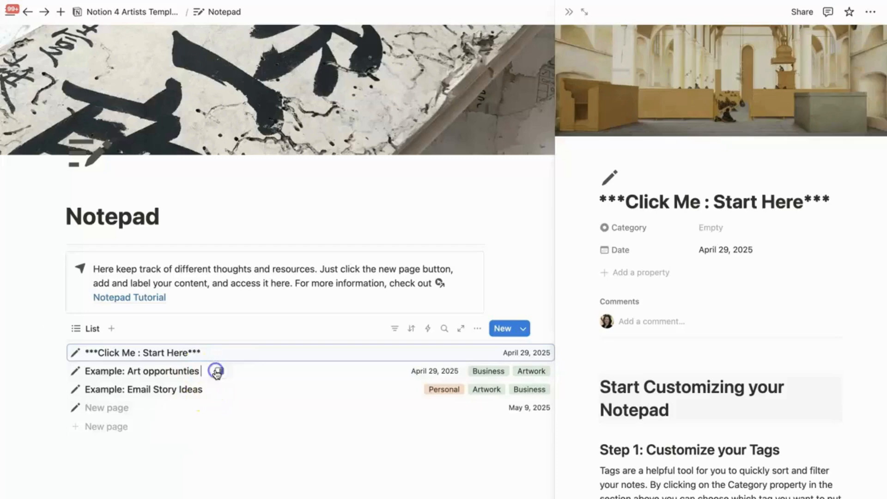
{"action": "left_click", "coordinate": [224, 374]}
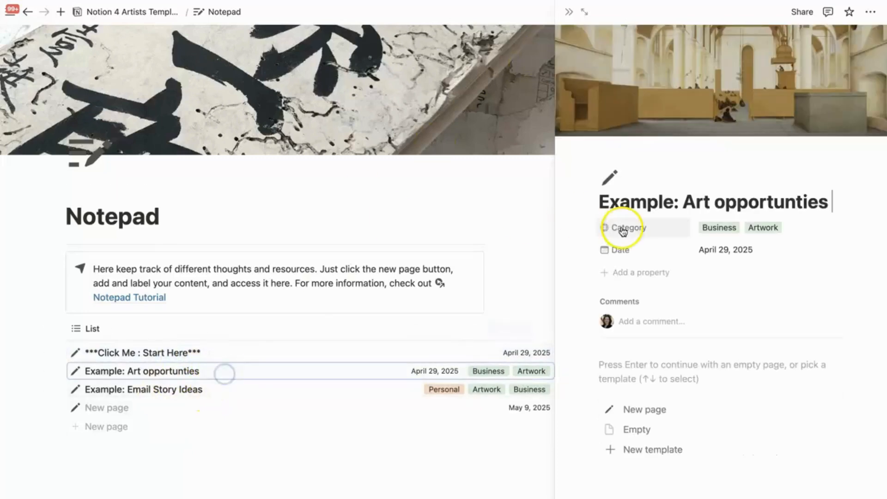
{"action": "left_click", "coordinate": [584, 12]}
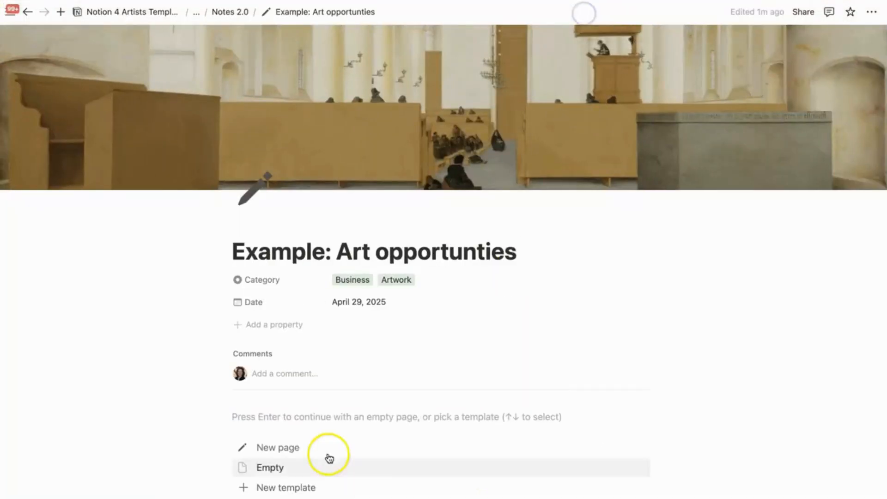
Start the note's body as an empty page and add a Heading 1 reading "Bigger Text"
{"action": "left_click", "coordinate": [326, 462]}
{"action": "type", "text": "/"}
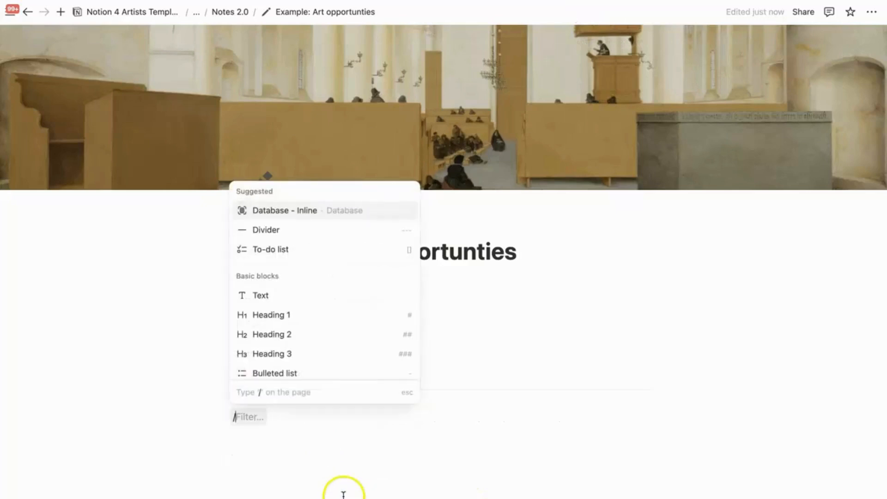
{"action": "left_click", "coordinate": [327, 318]}
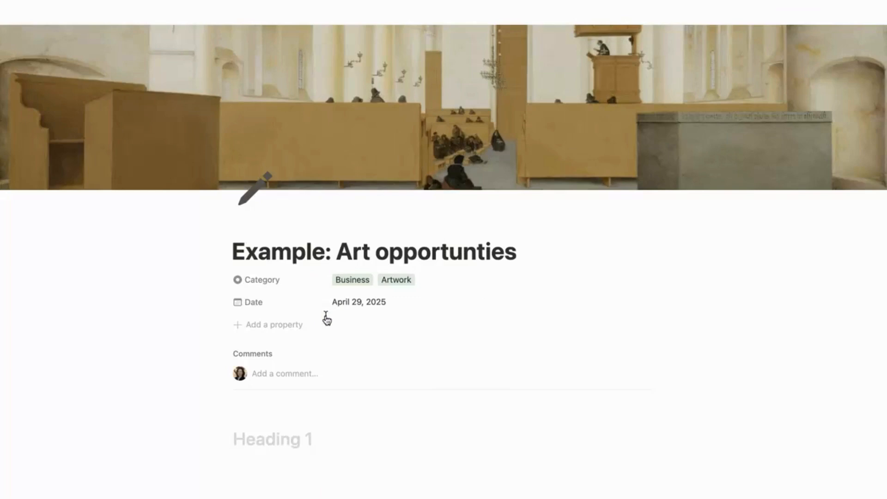
{"action": "type", "text": "Bigger Text"}
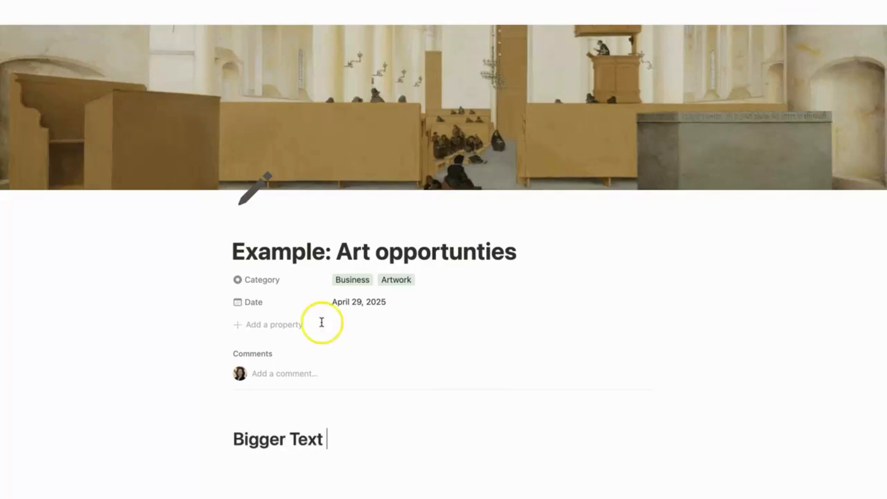
Set the text color of the "Bigger Text" heading to brown
{"action": "left_click", "coordinate": [224, 438]}
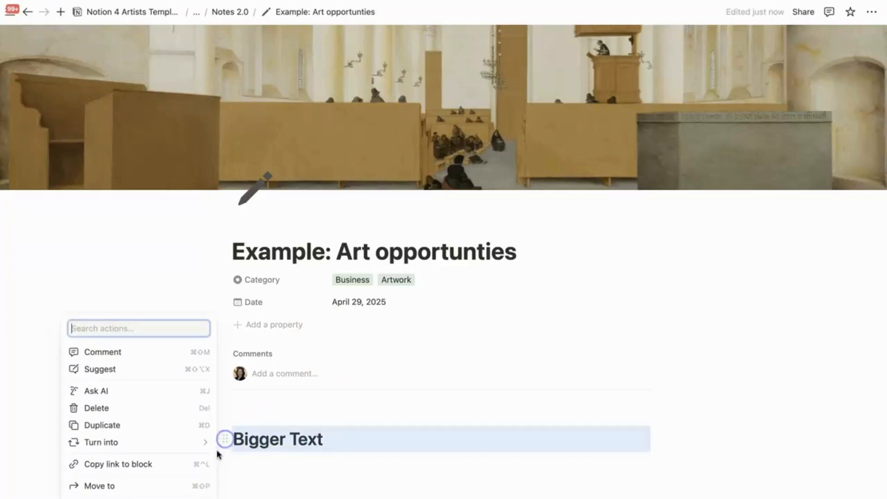
{"action": "mouse_move", "coordinate": [194, 491]}
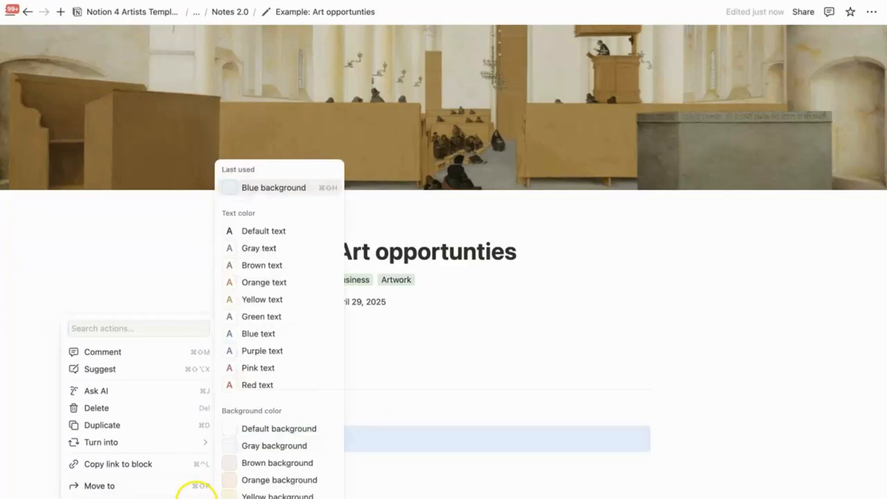
{"action": "left_click", "coordinate": [264, 271]}
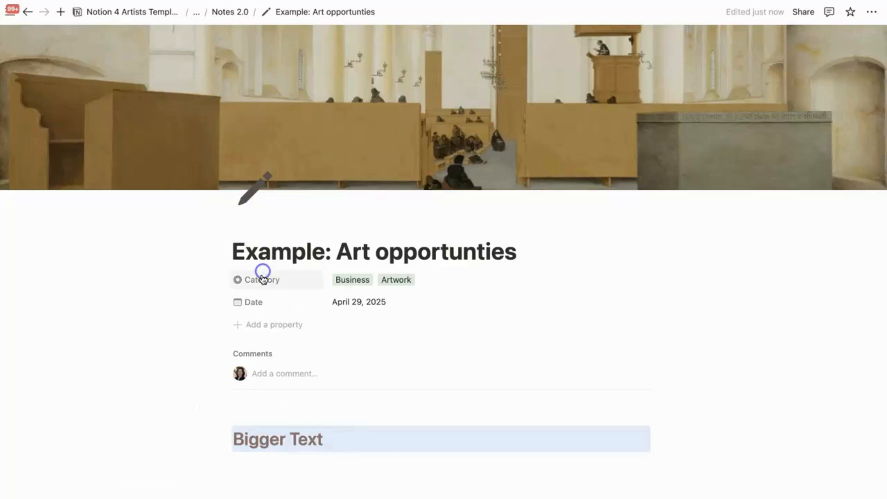
Give the "Bigger Text" heading a gray background
{"action": "left_click", "coordinate": [225, 443]}
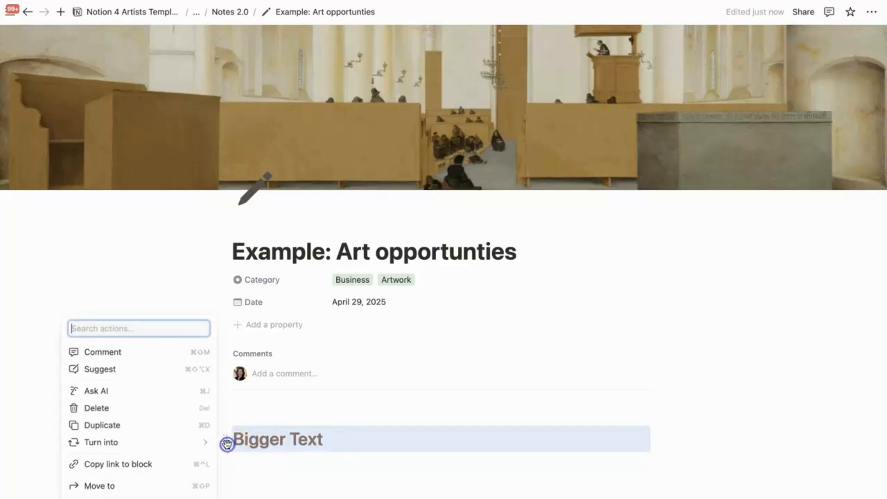
{"action": "mouse_move", "coordinate": [147, 498]}
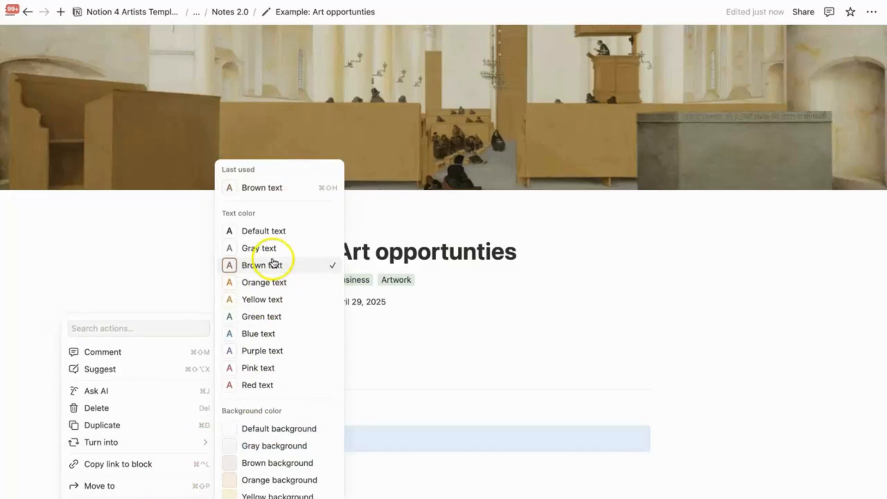
{"action": "left_click", "coordinate": [270, 451]}
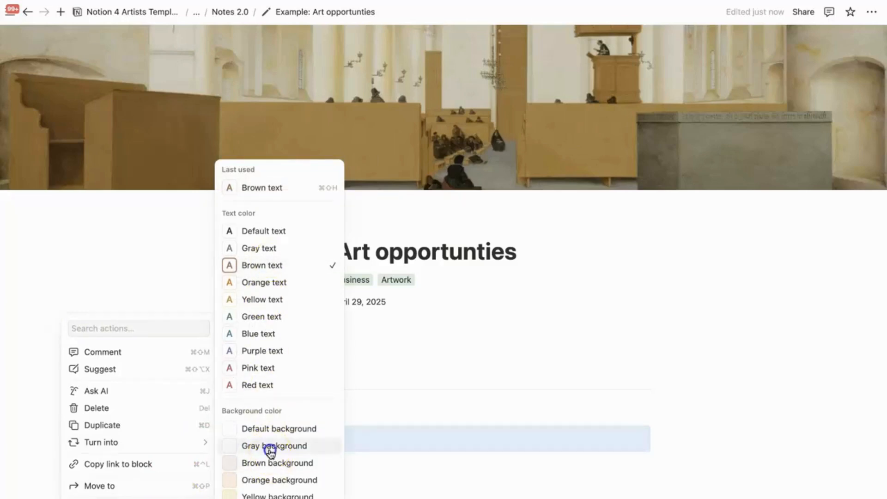
{"action": "left_click", "coordinate": [376, 447]}
Browse the basic block types below the "Bigger Text" heading and try to add a to-do list
{"action": "left_click", "coordinate": [369, 469]}
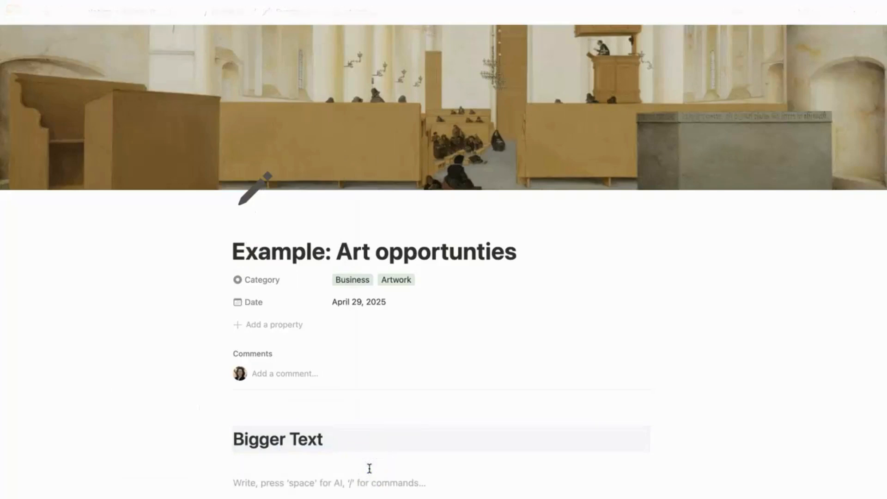
{"action": "type", "text": "/"}
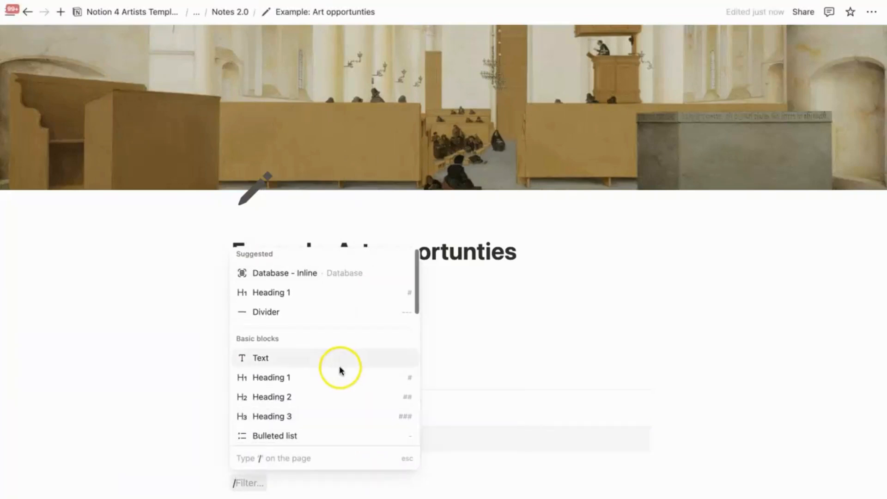
{"action": "scroll", "coordinate": [341, 370], "scroll_direction": "down", "scroll_amount": 3}
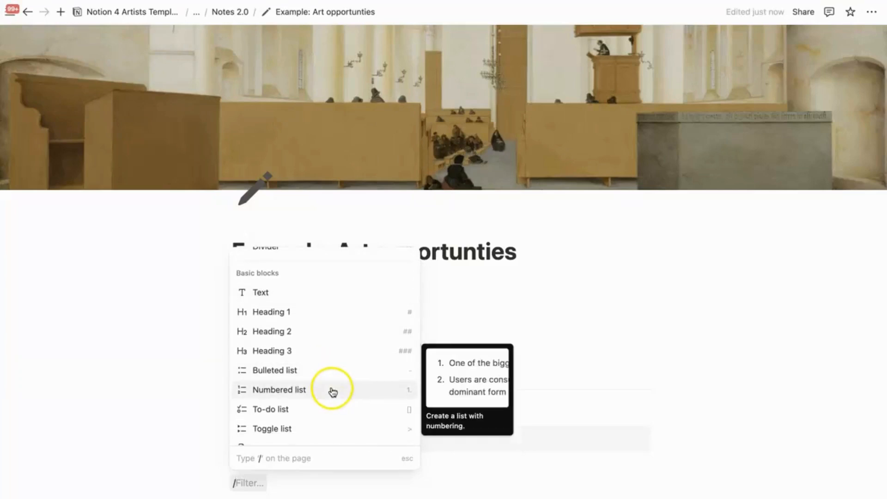
{"action": "scroll", "coordinate": [332, 393], "scroll_direction": "down", "scroll_amount": 1}
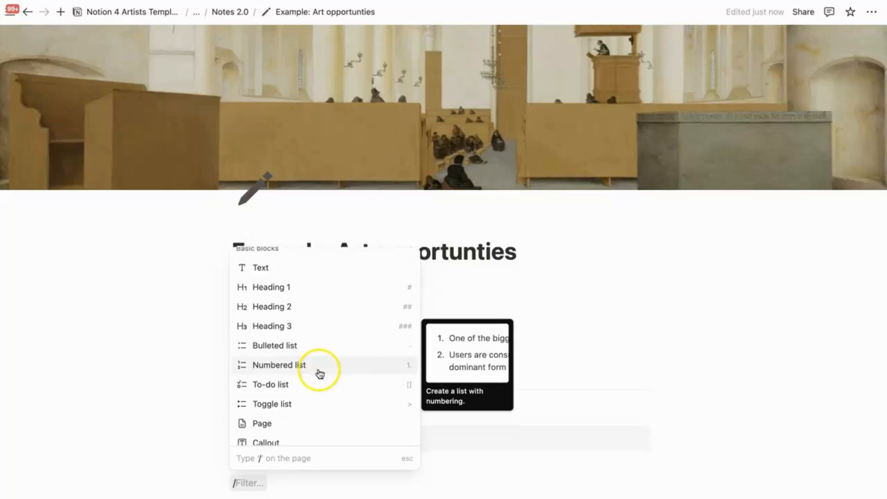
{"action": "scroll", "coordinate": [321, 376], "scroll_direction": "down", "scroll_amount": 1}
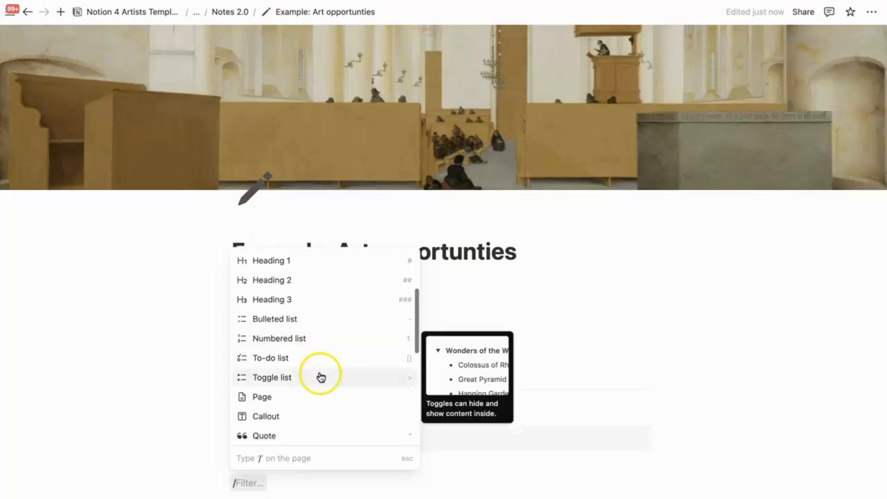
{"action": "left_click", "coordinate": [318, 361]}
{"action": "key", "text": "space"}
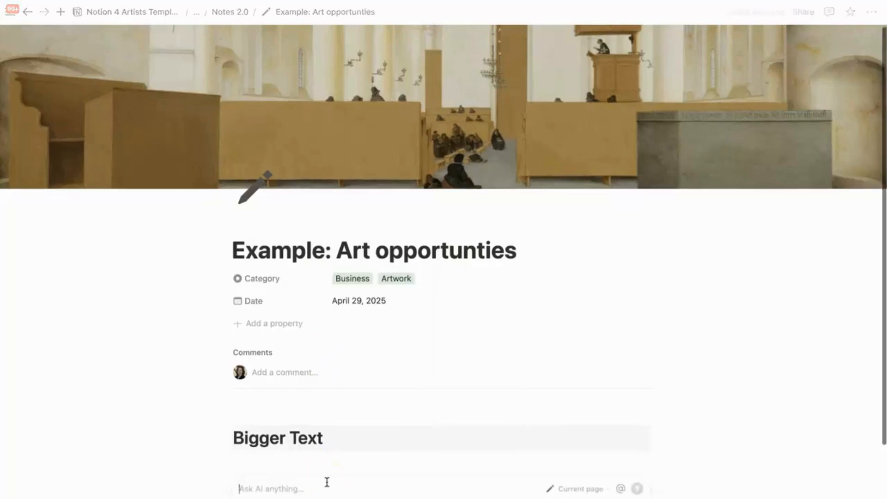
{"action": "key", "text": "Escape"}
{"action": "key", "text": "BackSpace"}
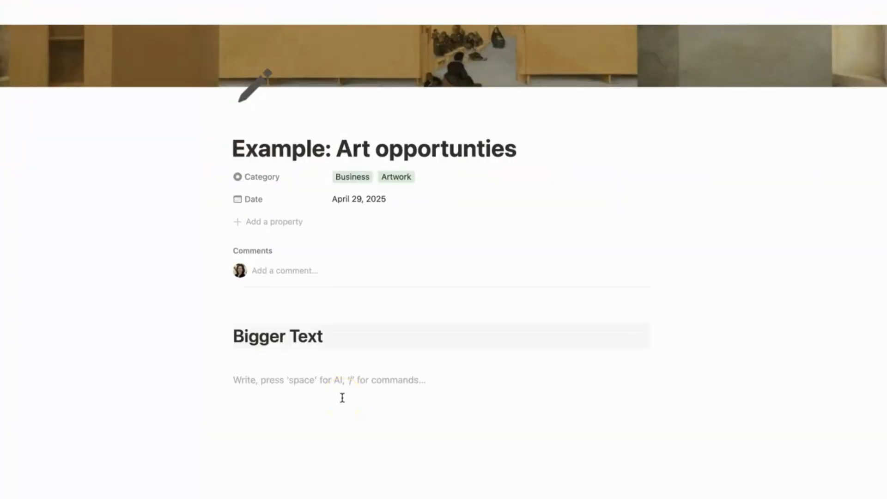
Try to insert a toggle list on the empty line below the "Bigger Text" heading
{"action": "type", "text": "/"}
{"action": "scroll", "coordinate": [284, 324], "scroll_direction": "down", "scroll_amount": 3}
{"action": "scroll", "coordinate": [284, 326], "scroll_direction": "down", "scroll_amount": 2}
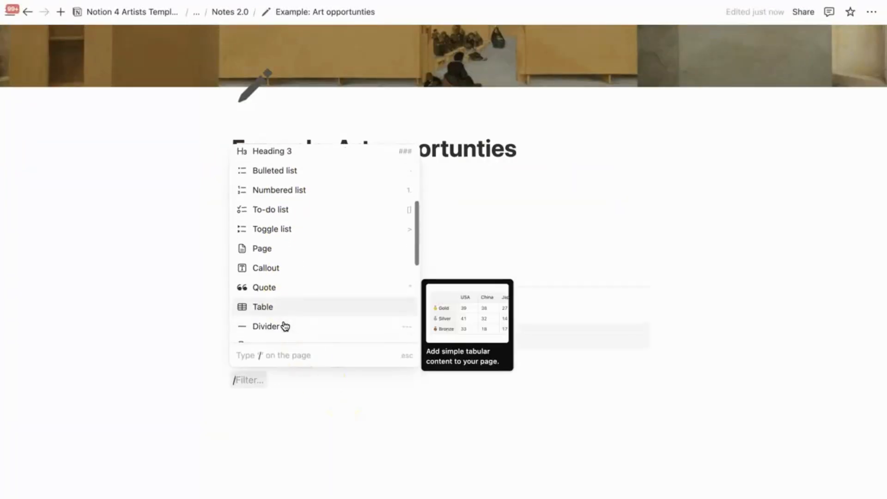
{"action": "left_click", "coordinate": [283, 234]}
{"action": "key", "text": "BackSpace"}
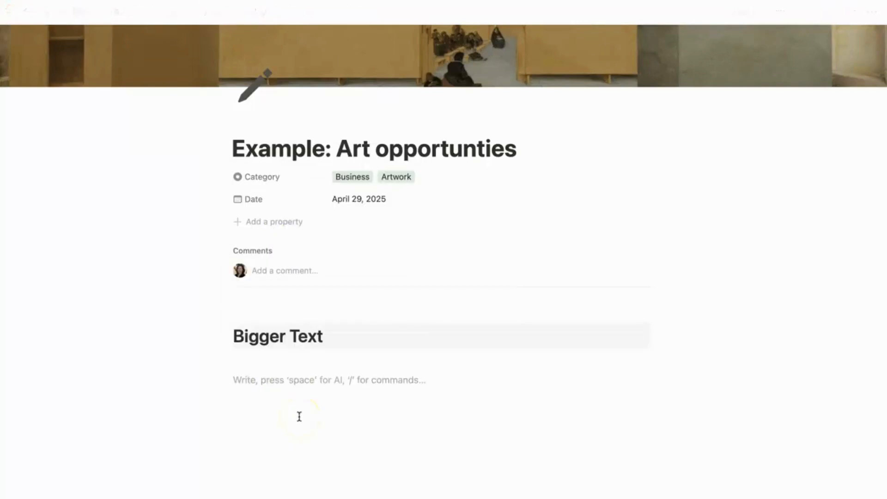
{"action": "type", "text": "/"}
{"action": "key", "text": "BackSpace"}
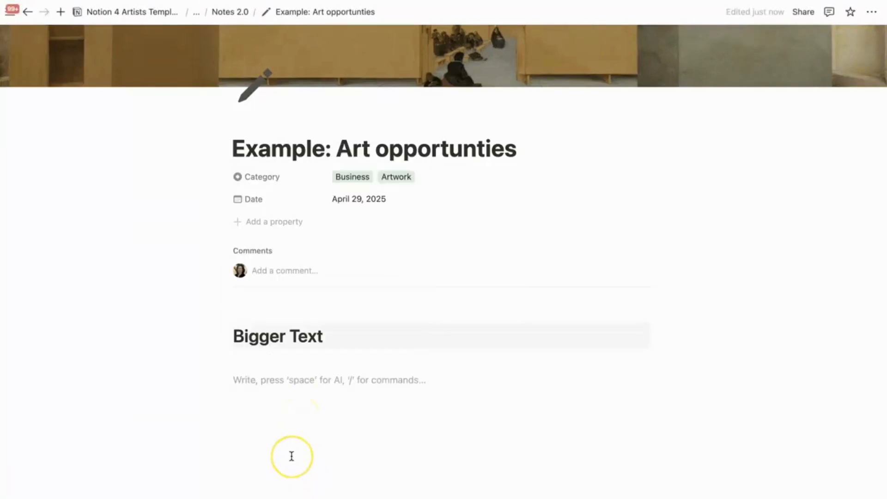
Turn the empty text block below the "Bigger Text" heading into a callout
{"action": "left_click", "coordinate": [225, 384]}
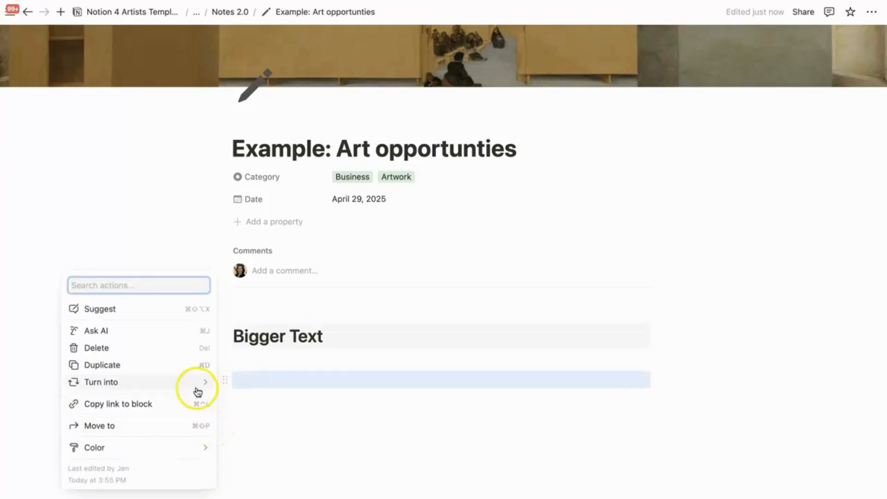
{"action": "mouse_move", "coordinate": [204, 382]}
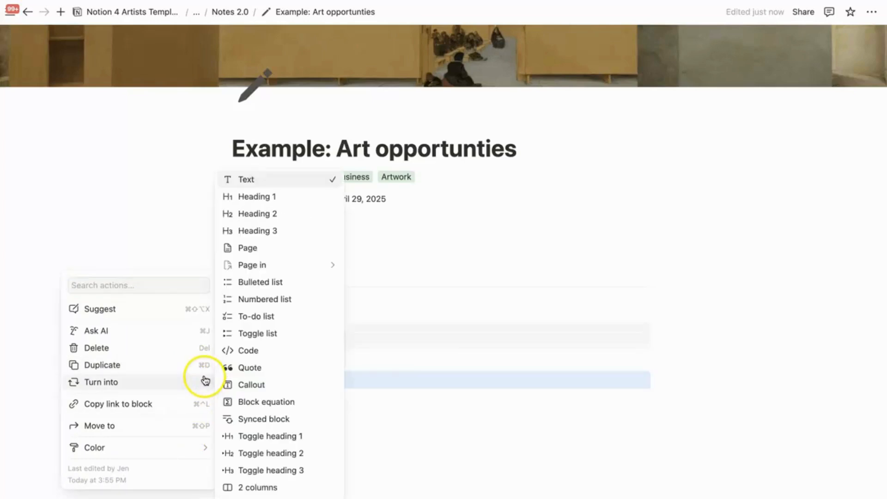
{"action": "left_click", "coordinate": [307, 385]}
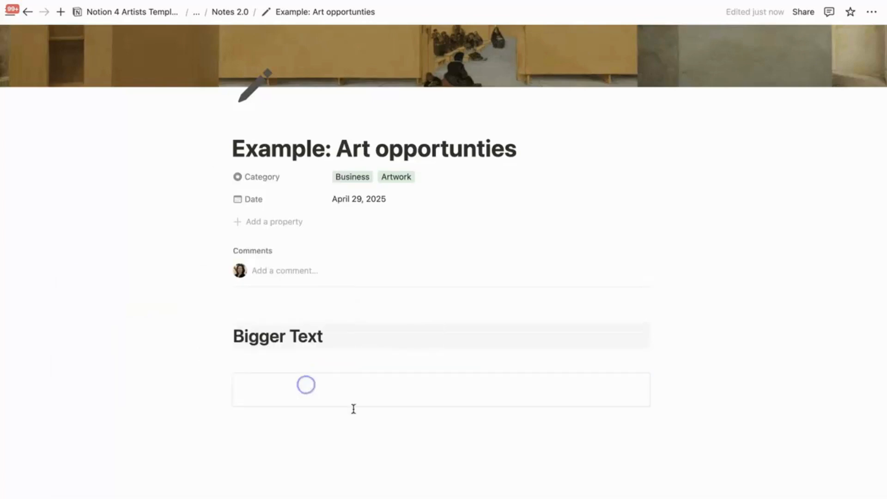
{"action": "left_click", "coordinate": [327, 390]}
Start a new block below the callout as a Toggle heading 1 reading "Bigger Test" and collapse it
{"action": "left_click", "coordinate": [384, 444]}
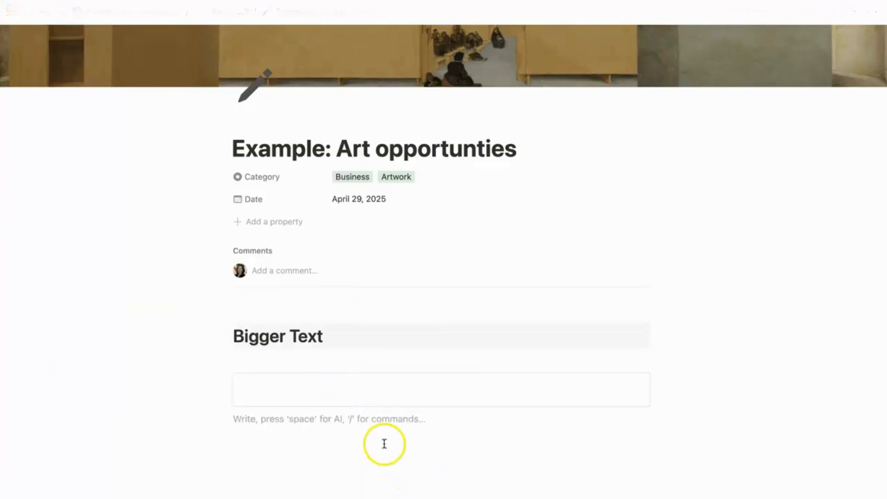
{"action": "left_click", "coordinate": [224, 420]}
{"action": "mouse_move", "coordinate": [197, 421]}
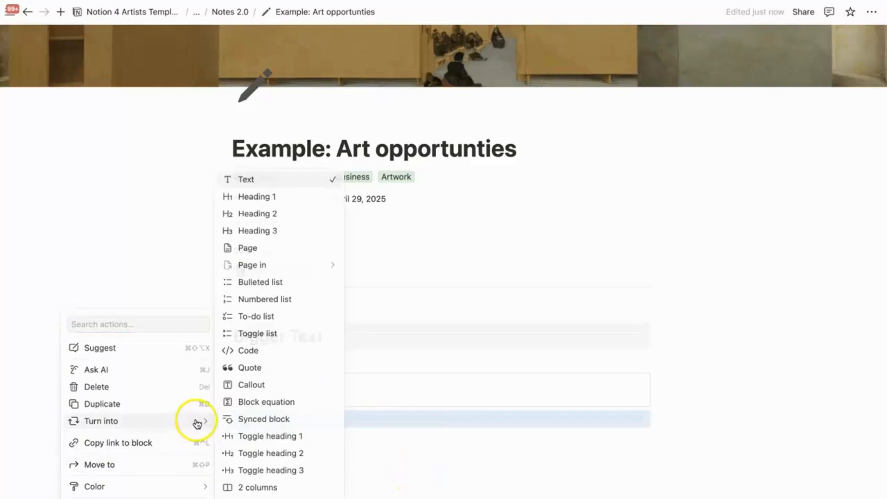
{"action": "left_click", "coordinate": [273, 434]}
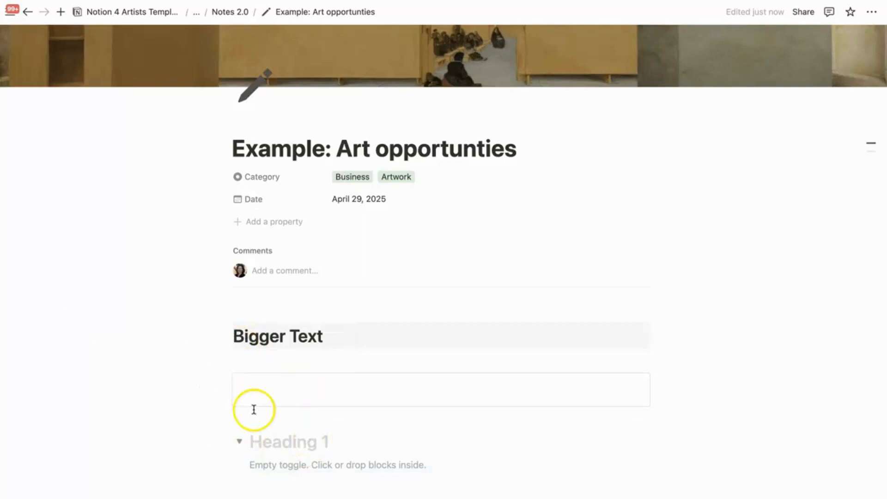
{"action": "left_click", "coordinate": [268, 439]}
{"action": "type", "text": "Bigger"}
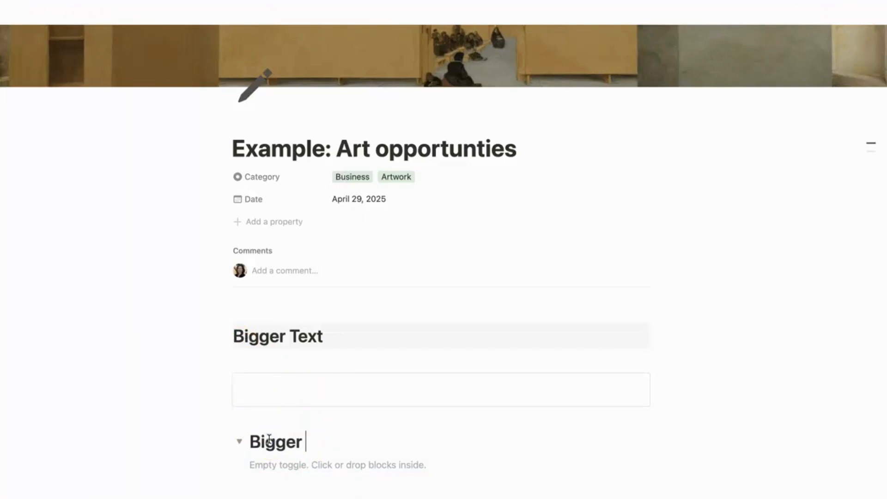
{"action": "type", "text": " Test"}
{"action": "left_click", "coordinate": [239, 441]}
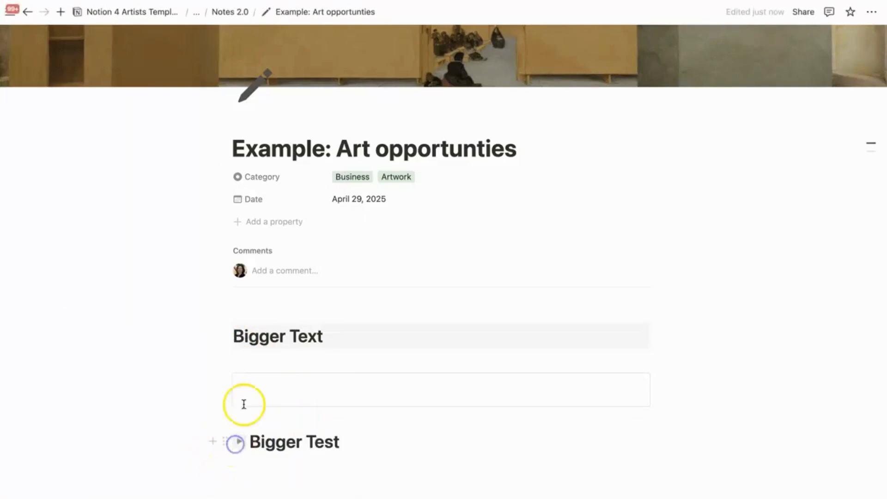
Move the empty callout into the "Bigger Test" toggle heading, then expand and collapse the toggle
{"action": "left_click_drag", "start_coordinate": [225, 388], "coordinate": [263, 441]}
{"action": "left_click", "coordinate": [239, 401]}
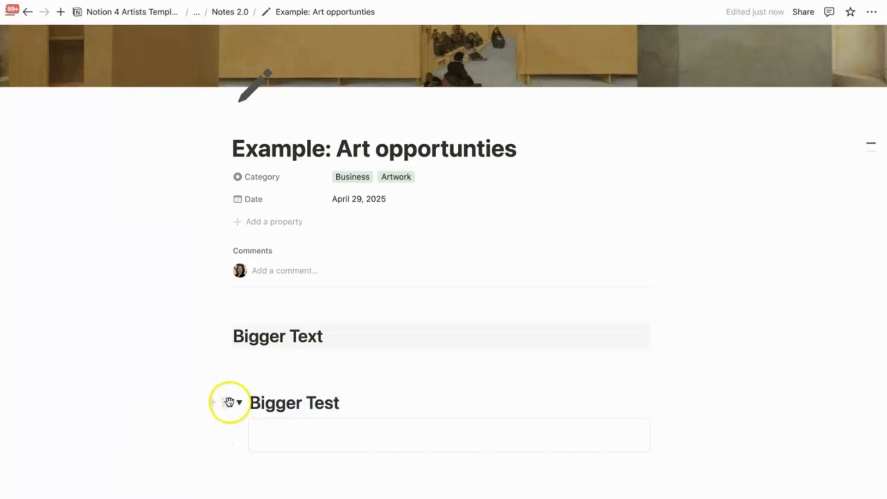
{"action": "left_click", "coordinate": [239, 402]}
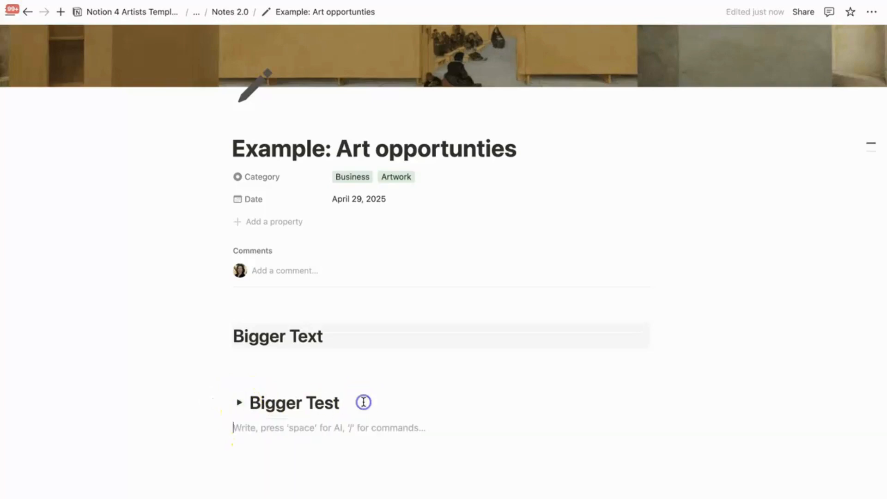
Insert an empty image block below the "Bigger Test" toggle without choosing an image
{"action": "key", "text": "Return"}
{"action": "type", "text": "/"}
{"action": "scroll", "coordinate": [372, 378], "scroll_direction": "down", "scroll_amount": 8}
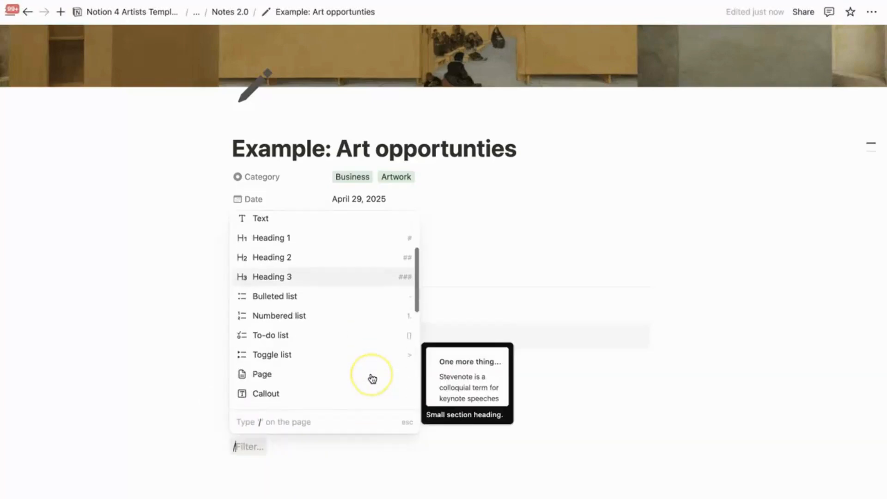
{"action": "scroll", "coordinate": [372, 378], "scroll_direction": "down", "scroll_amount": 3}
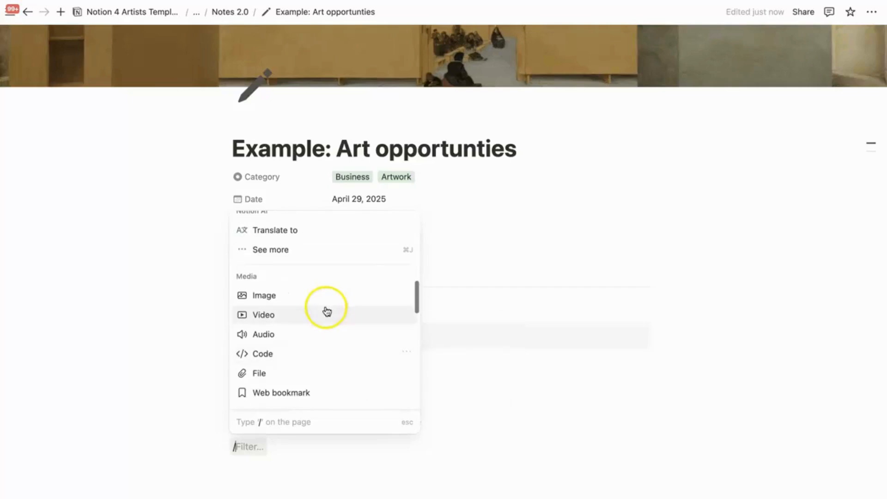
{"action": "left_click", "coordinate": [317, 291]}
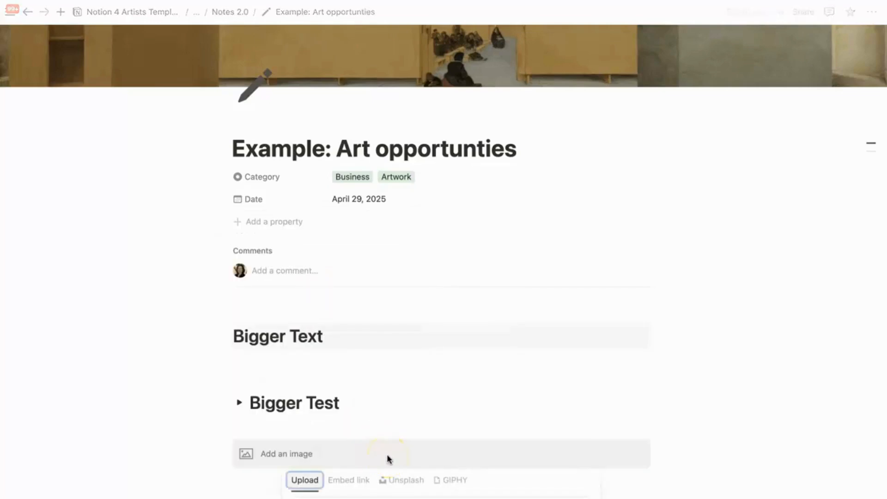
{"action": "key", "text": "Escape"}
Insert an empty file block below the image block without choosing a file
{"action": "left_click", "coordinate": [288, 480]}
{"action": "type", "text": "/"}
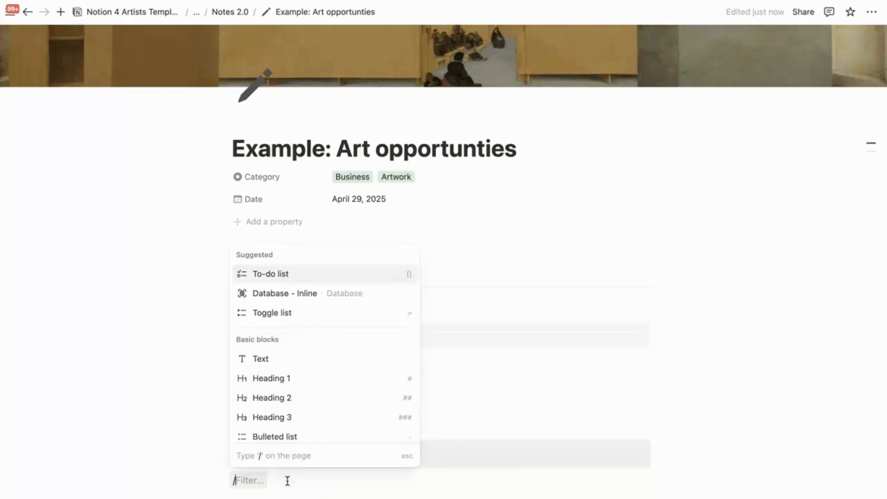
{"action": "scroll", "coordinate": [311, 435], "scroll_direction": "down", "scroll_amount": 10}
{"action": "scroll", "coordinate": [309, 413], "scroll_direction": "down", "scroll_amount": 2}
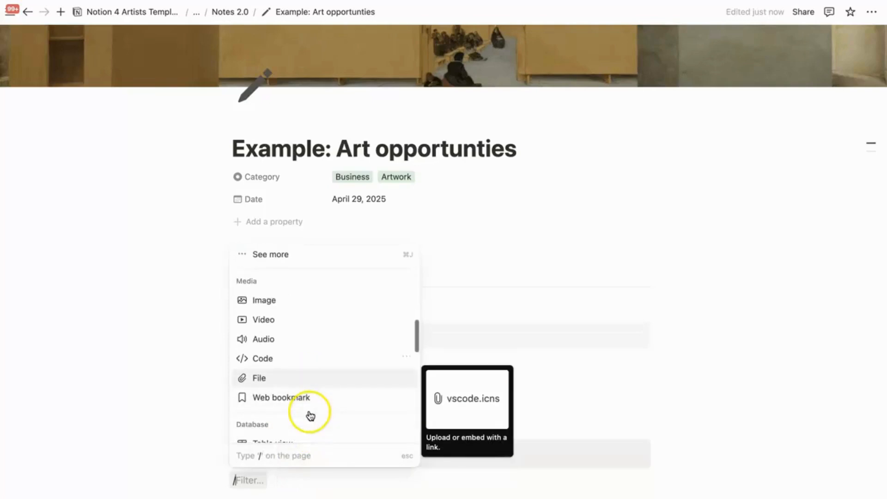
{"action": "left_click", "coordinate": [304, 387]}
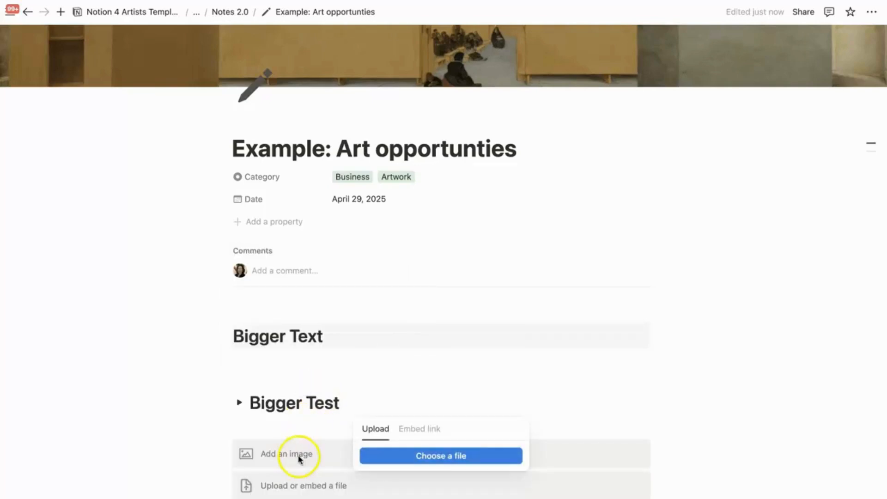
{"action": "left_click", "coordinate": [309, 483]}
Delete all the sample blocks from the note's body, from the "Bigger Text" heading to the file block
{"action": "scroll", "coordinate": [309, 483], "scroll_direction": "down", "scroll_amount": 3}
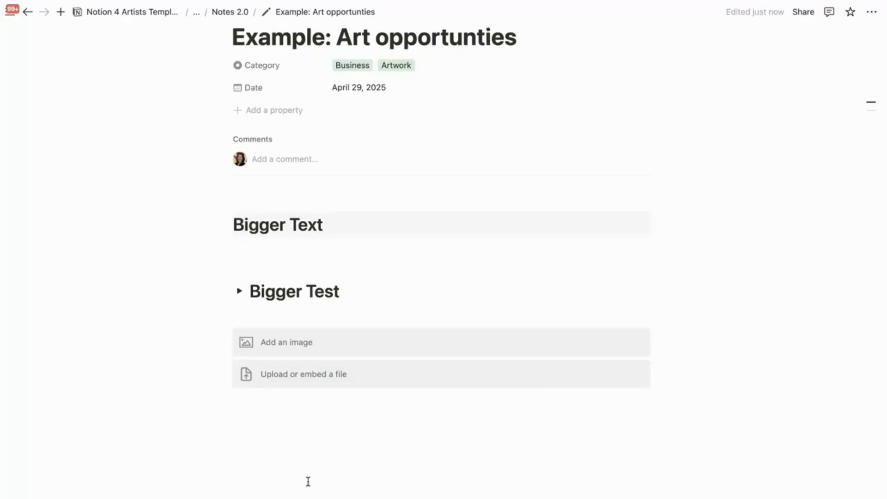
{"action": "left_click_drag", "start_coordinate": [308, 481], "coordinate": [260, 197]}
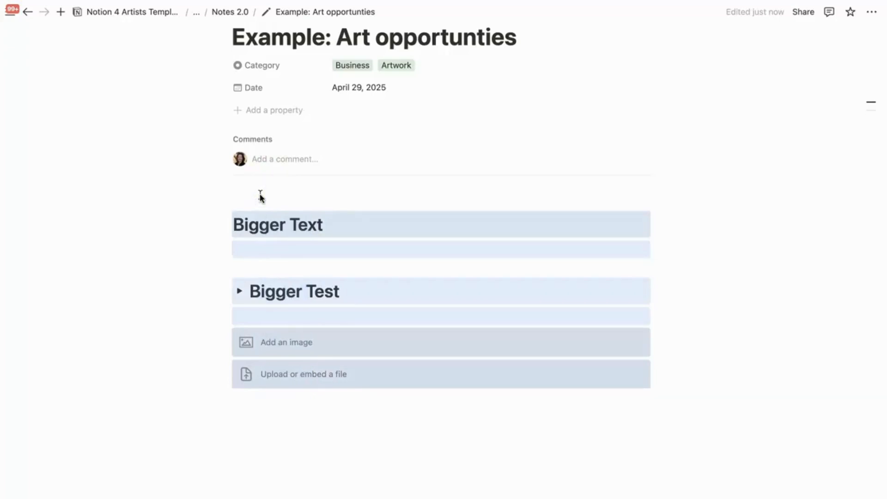
{"action": "key", "text": "Delete"}
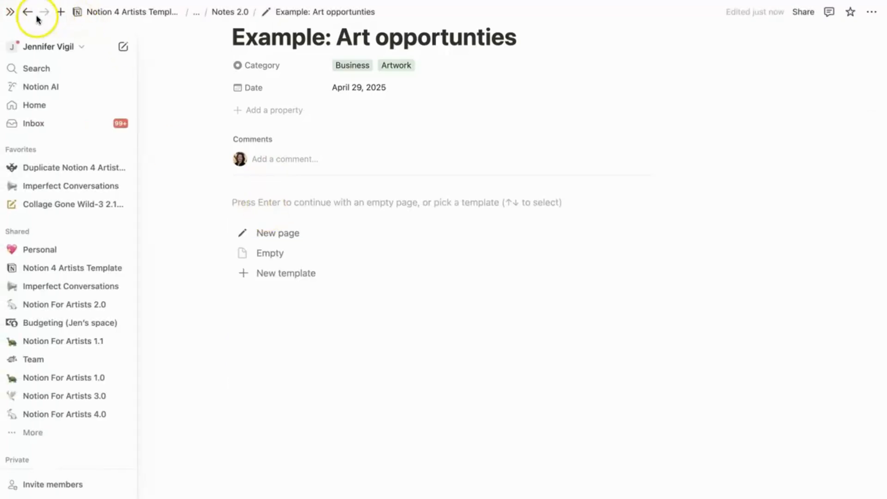
Go back to the Notepad page and close the side preview of the "Example: Art opportunties" note
{"action": "left_click", "coordinate": [29, 12]}
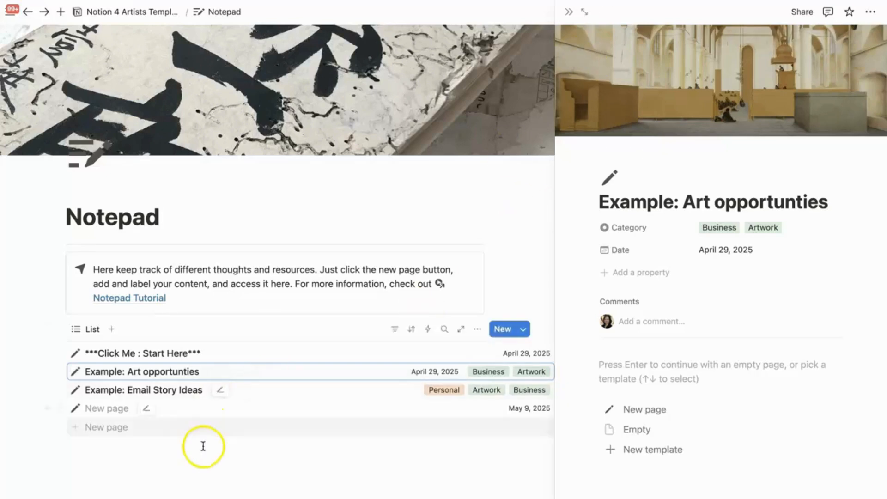
{"action": "key", "text": "Escape"}
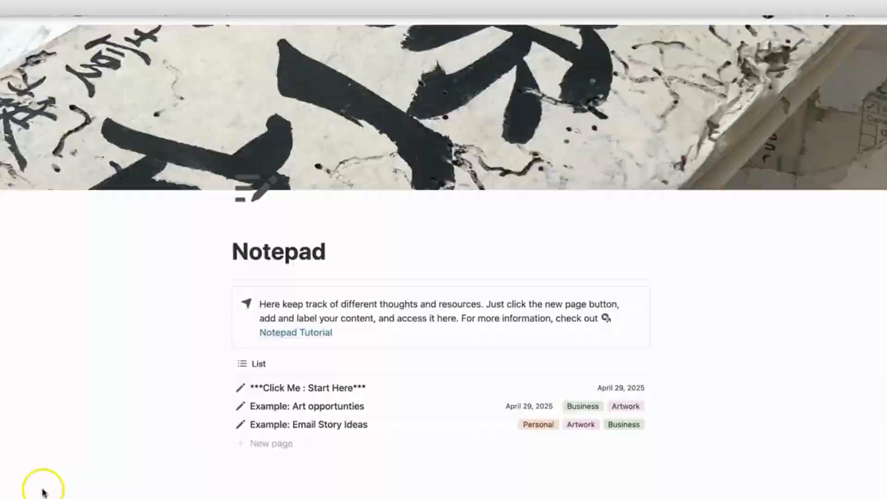